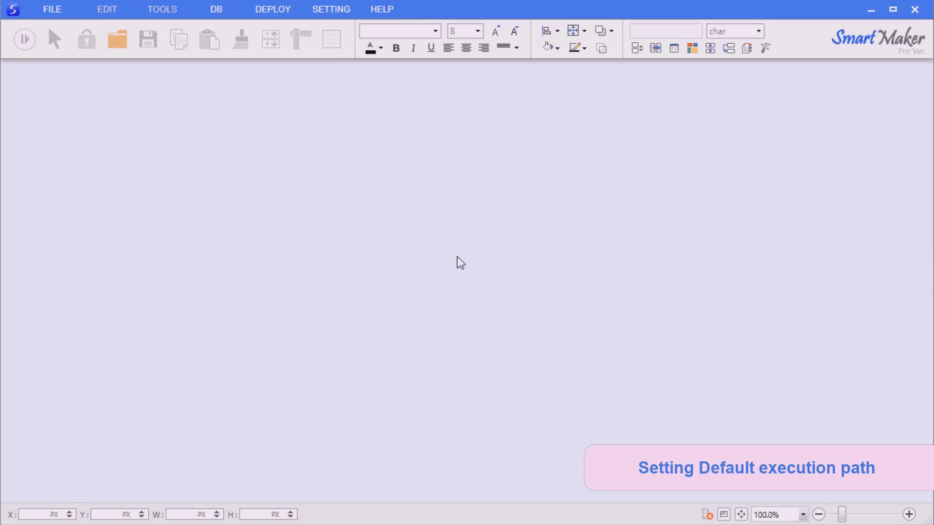
# Set the Operating Environment default execution path to Documents > My favorites and save the settings
pyautogui.click(343, 12)
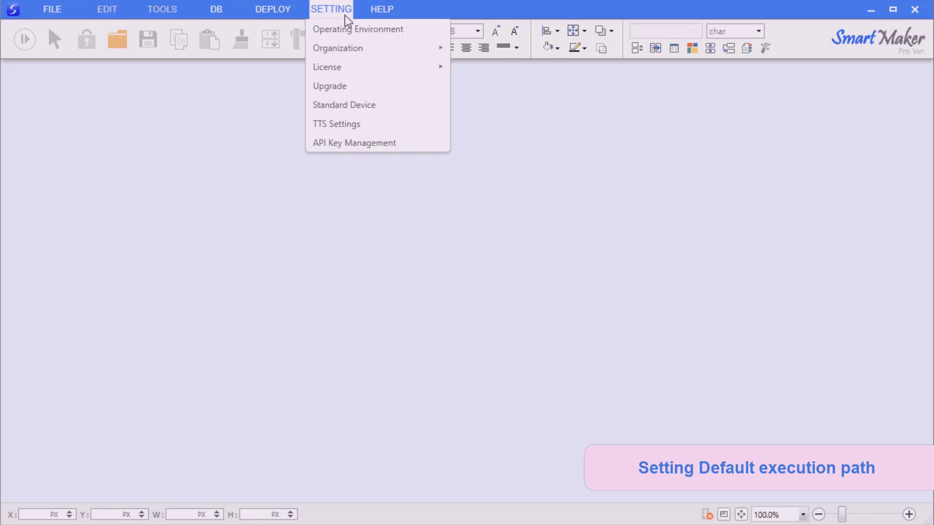
pyautogui.click(343, 29)
pyautogui.moveTo(492, 53); pyautogui.dragTo(495, 58)
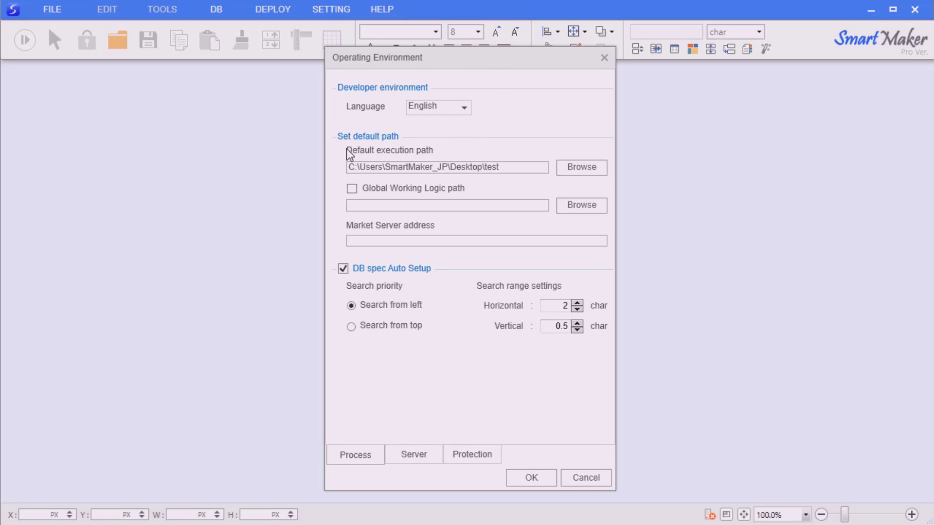
pyautogui.click(577, 168)
pyautogui.click(381, 370)
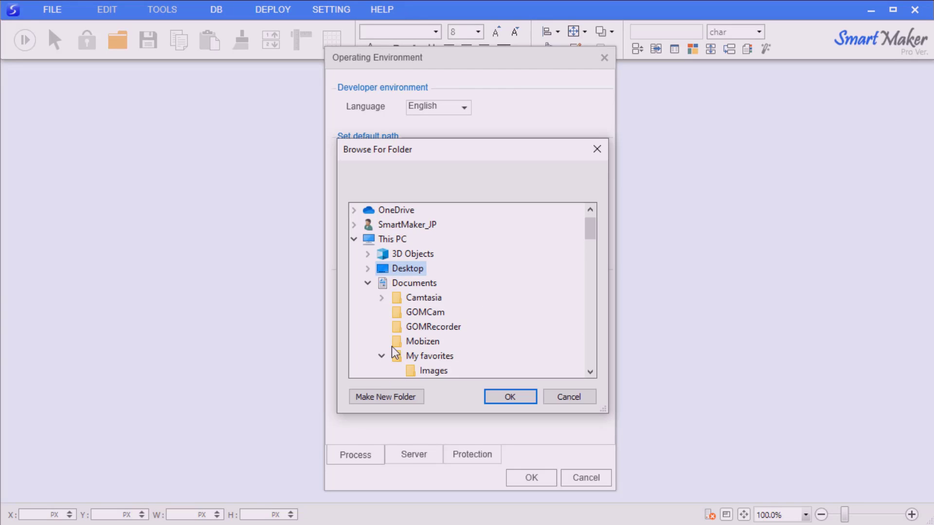
pyautogui.click(398, 356)
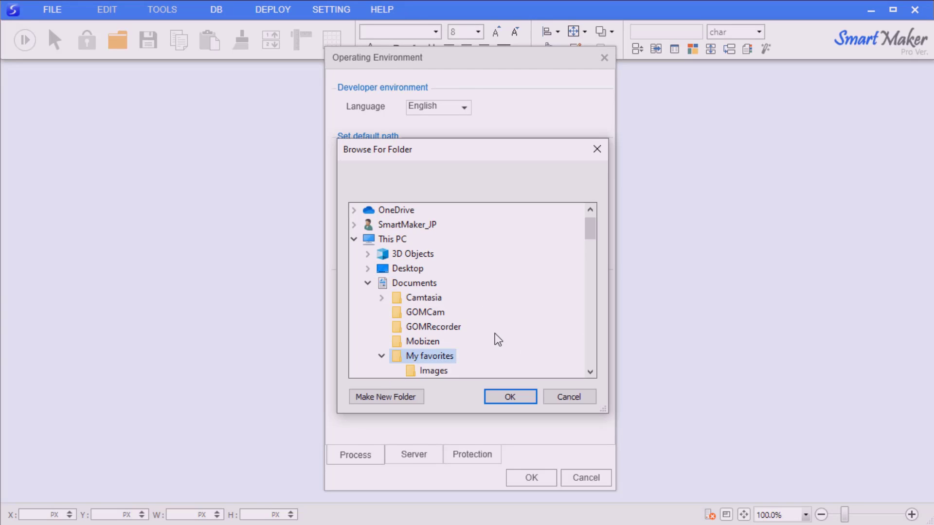
pyautogui.click(510, 397)
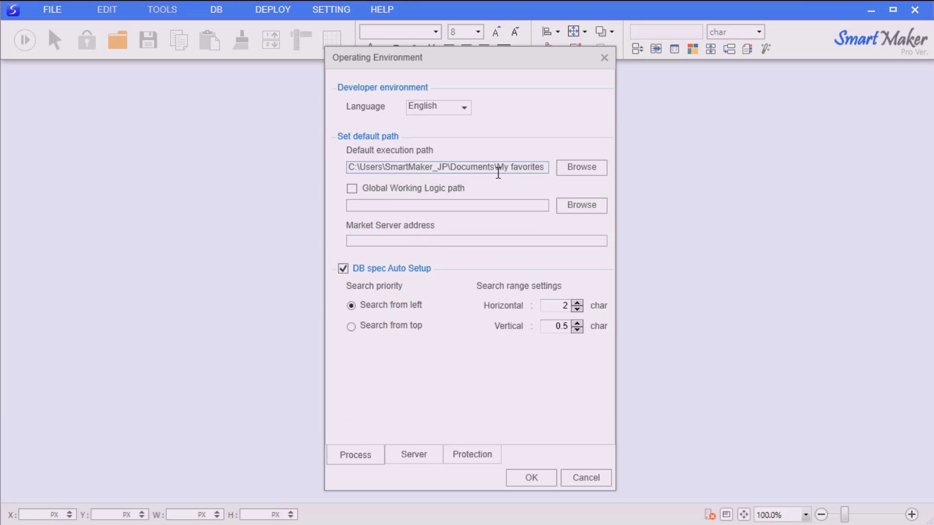
pyautogui.moveTo(493, 170); pyautogui.dragTo(592, 168)
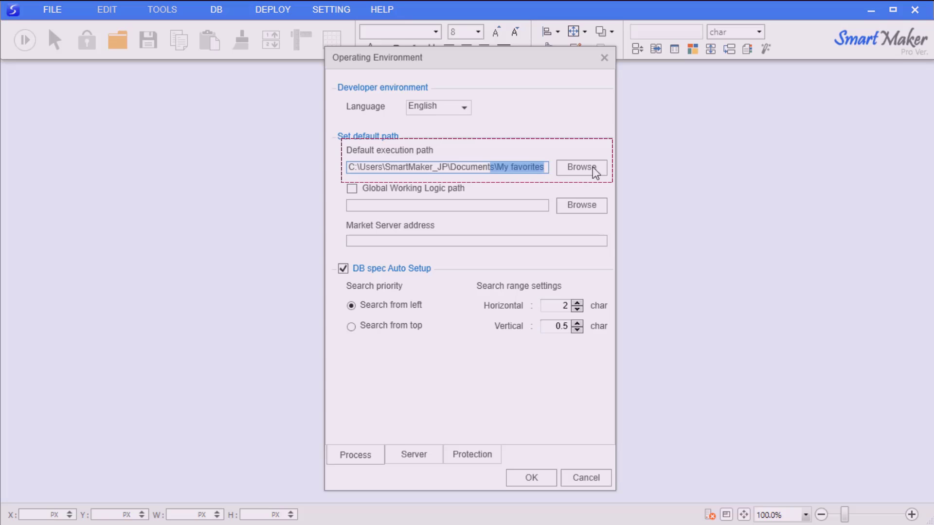
pyautogui.click(542, 167)
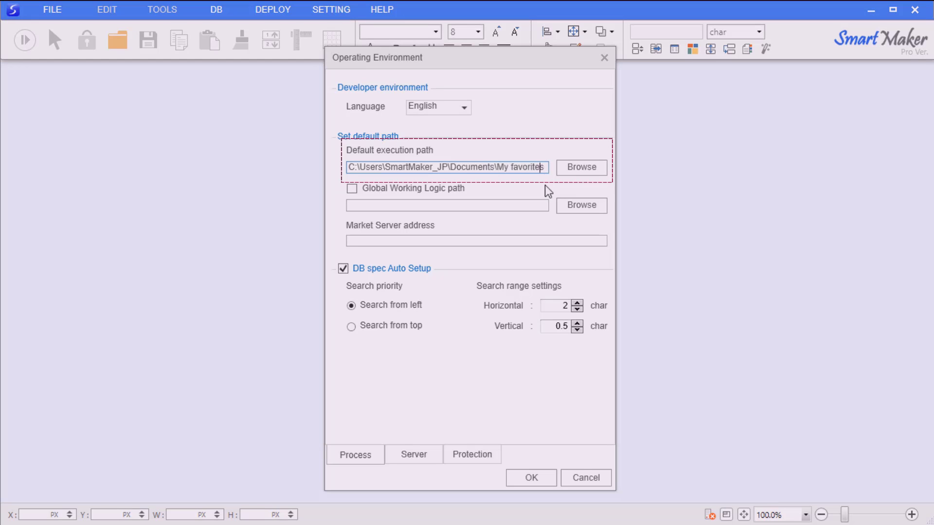
pyautogui.click(530, 477)
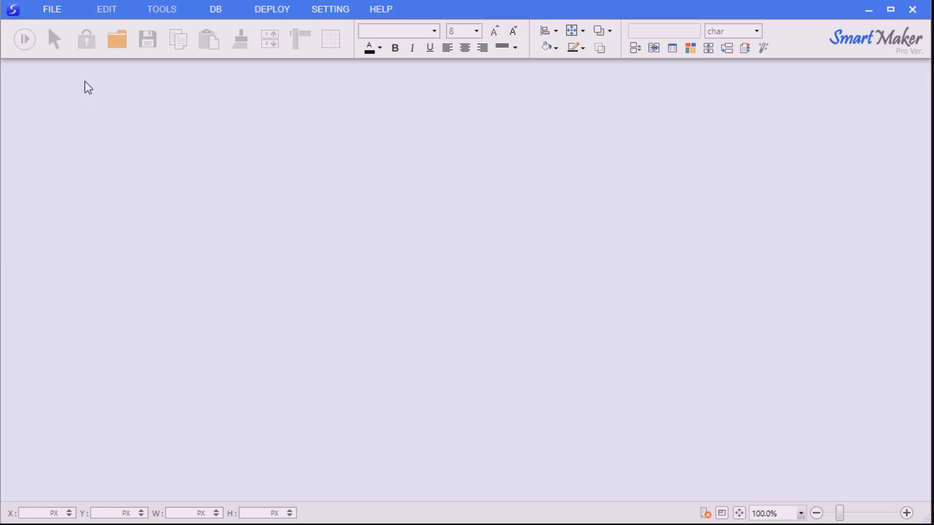
# Create a new model from the Blank App Model template and zoom the phone canvas out slightly
pyautogui.click(50, 11)
pyautogui.click(66, 28)
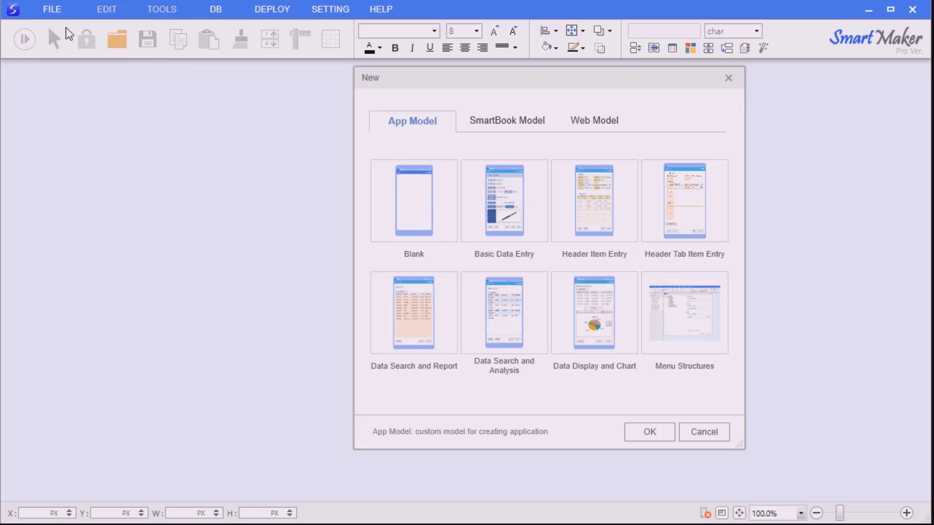
pyautogui.click(398, 187)
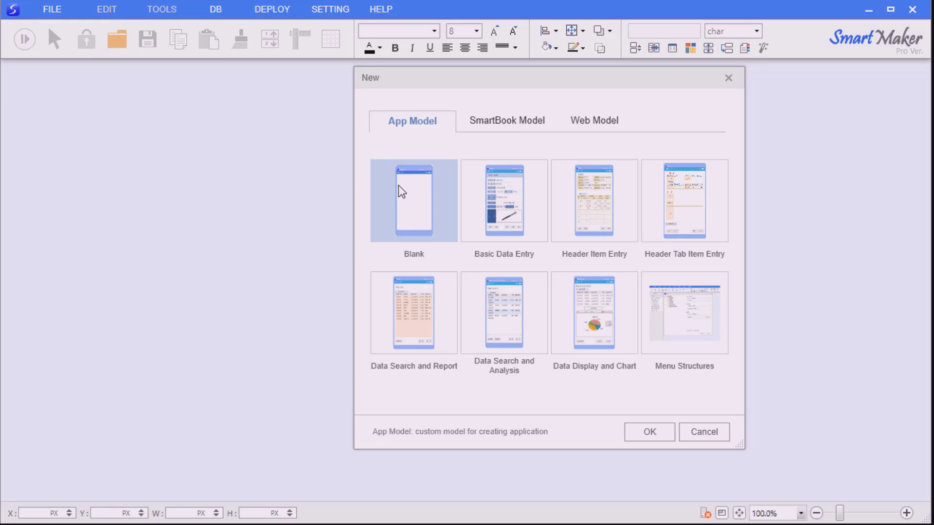
pyautogui.click(645, 432)
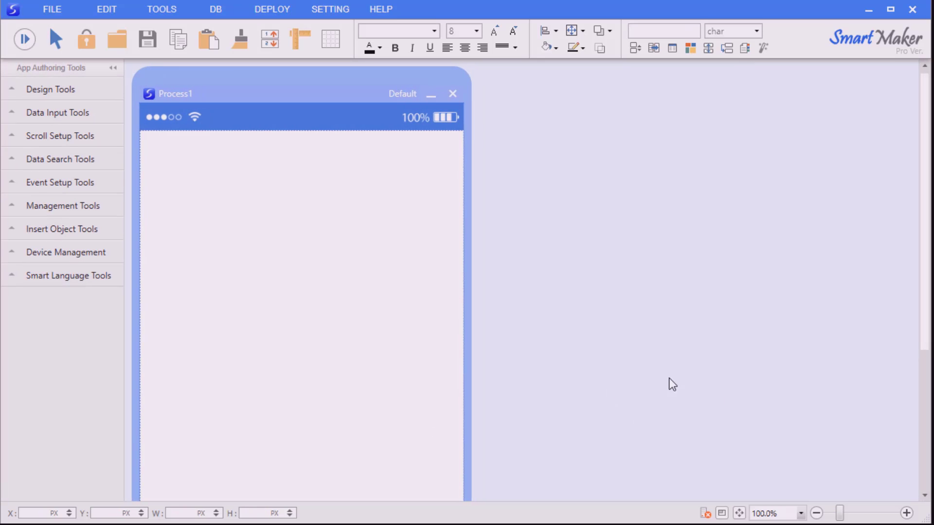
pyautogui.moveTo(840, 513); pyautogui.dragTo(832, 515)
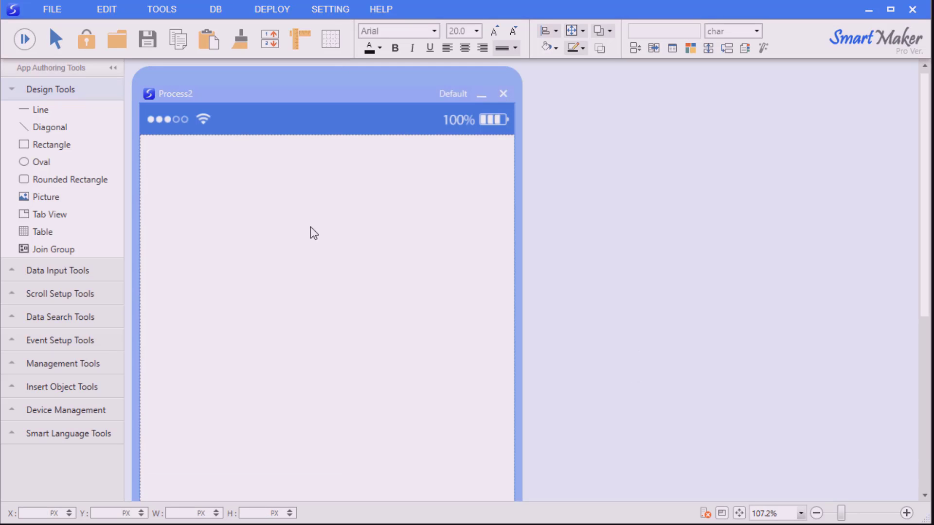
# Draw a rectangle across the top of the screen titled 'Add Restaurants'
pyautogui.click(76, 144)
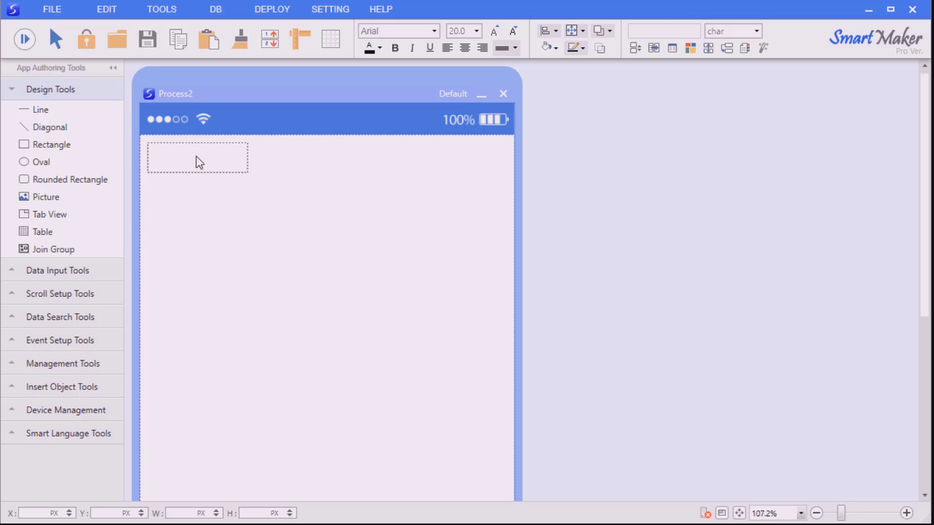
pyautogui.click(197, 159)
pyautogui.moveTo(247, 174); pyautogui.dragTo(506, 221)
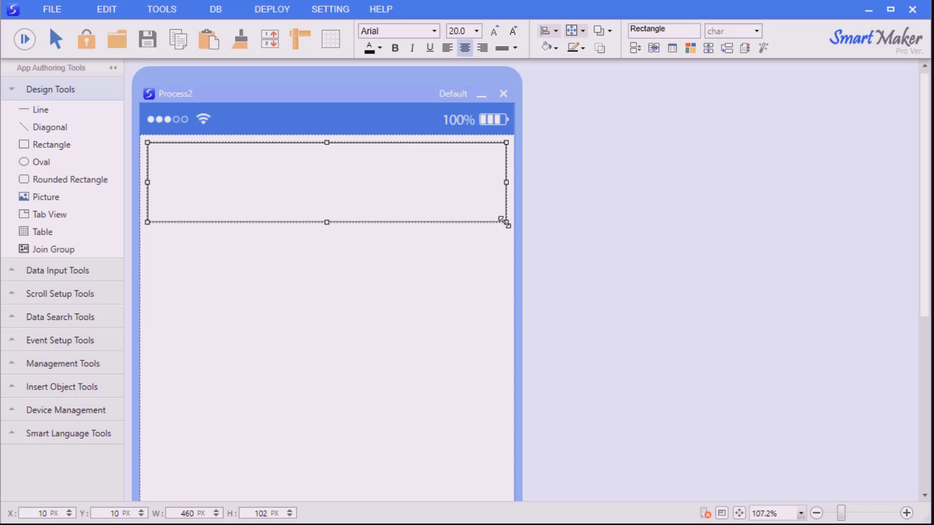
pyautogui.doubleClick(394, 185)
pyautogui.write('Ad')
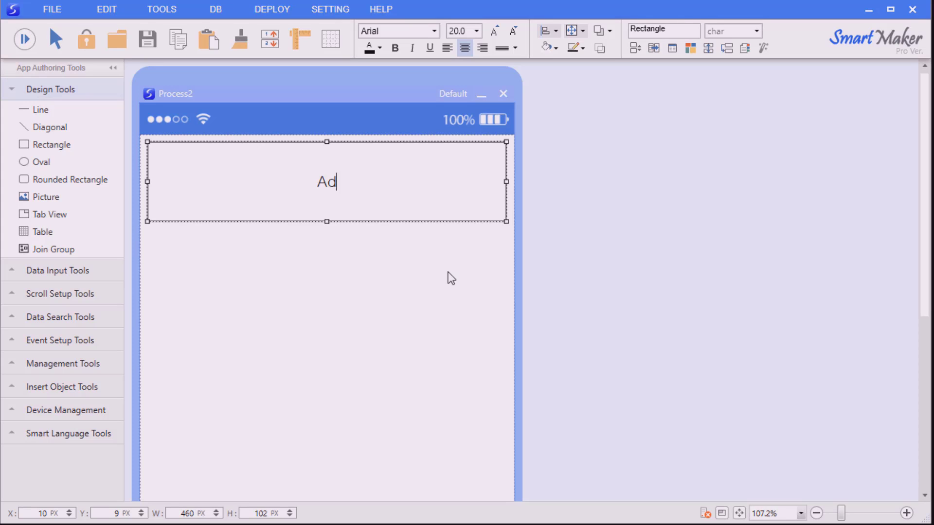
pyautogui.write('d Restau')
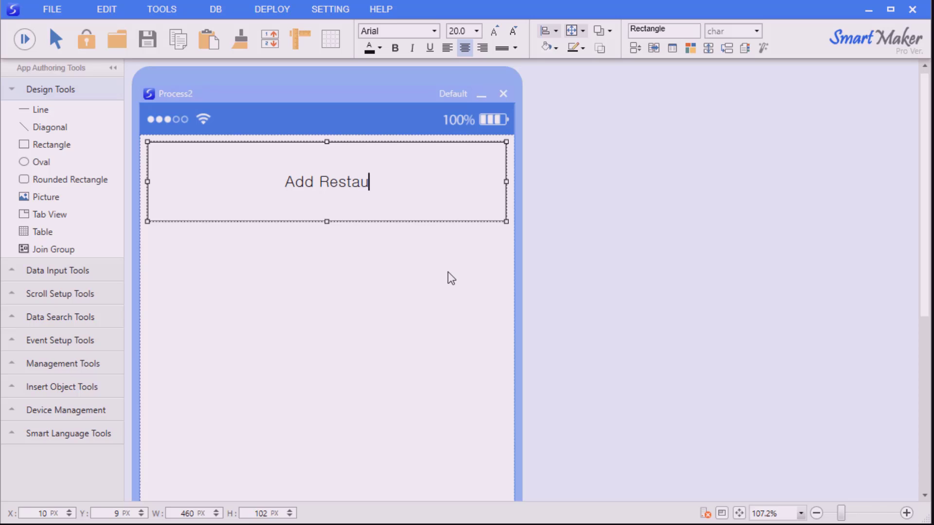
pyautogui.write('rants')
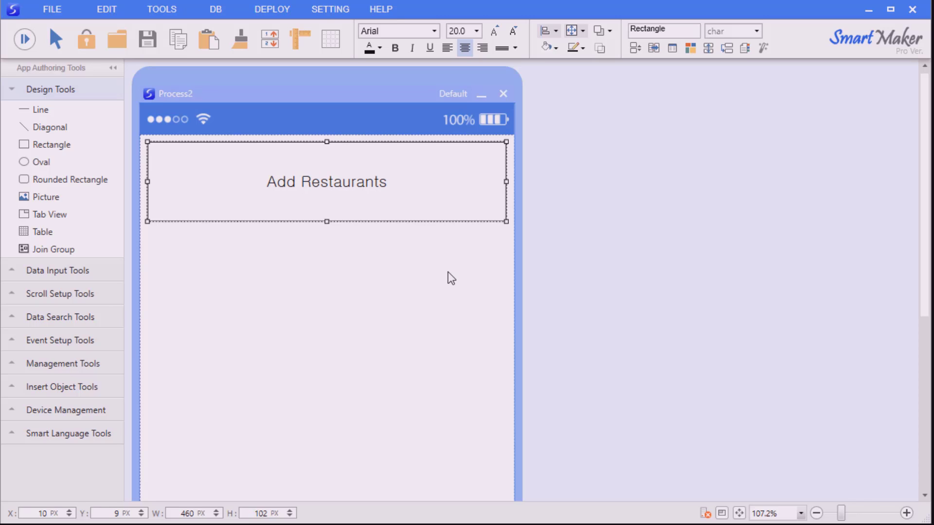
pyautogui.click(447, 272)
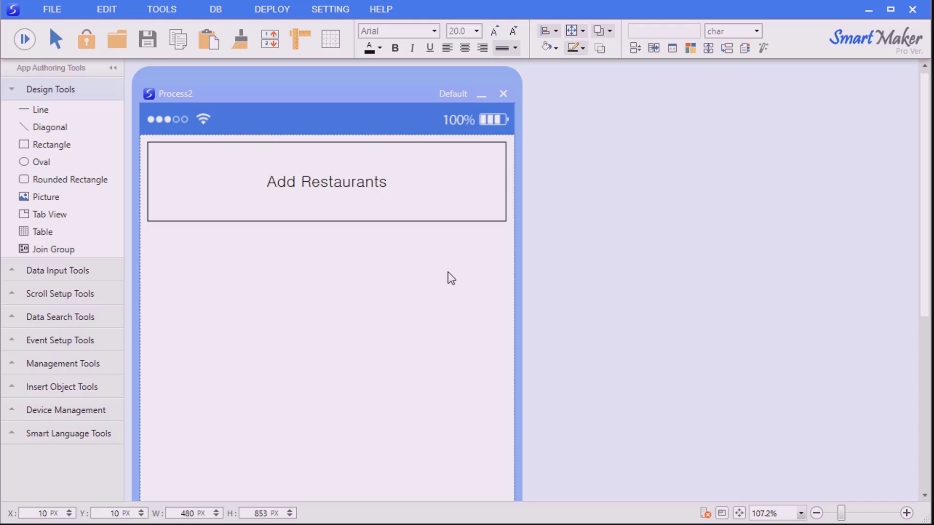
# Draw a small box below the title and label it 'Registration No.'
pyautogui.moveTo(49, 144); pyautogui.dragTo(305, 259)
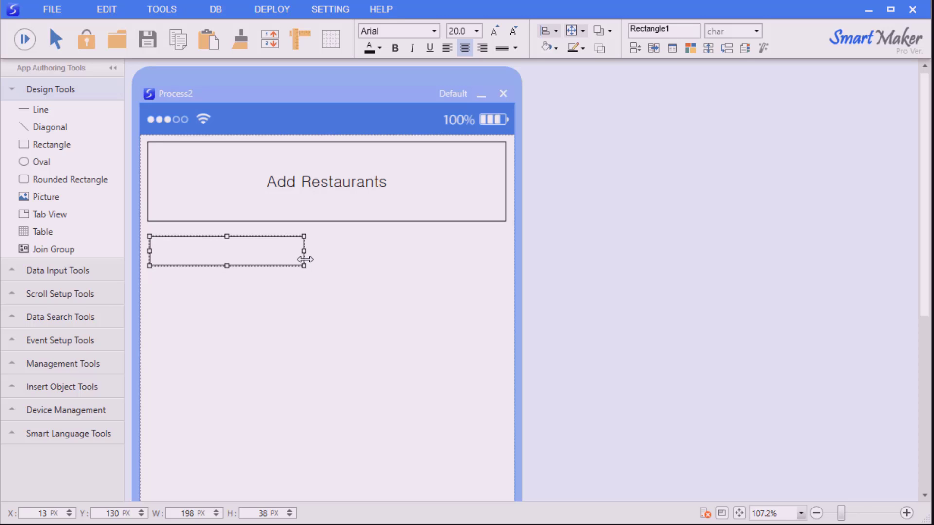
pyautogui.click(285, 312)
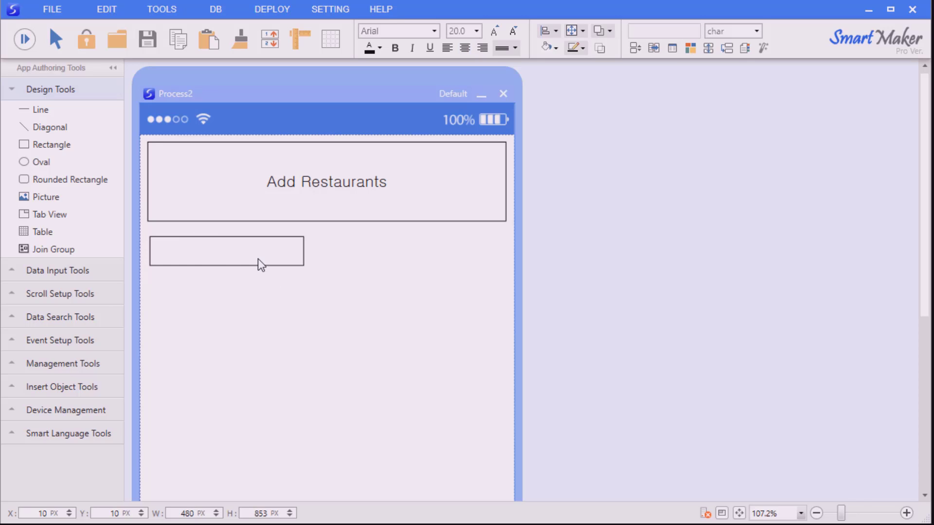
pyautogui.doubleClick(258, 259)
pyautogui.write('R')
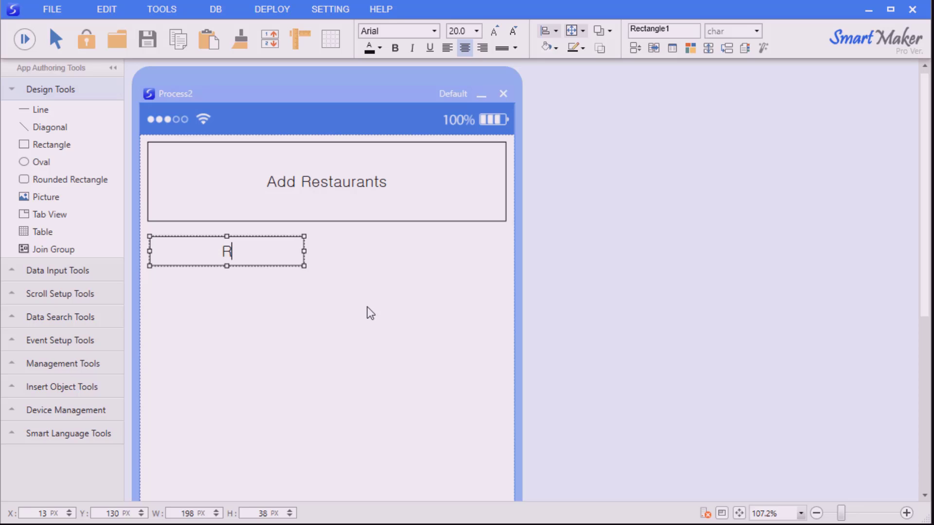
pyautogui.write('egistr')
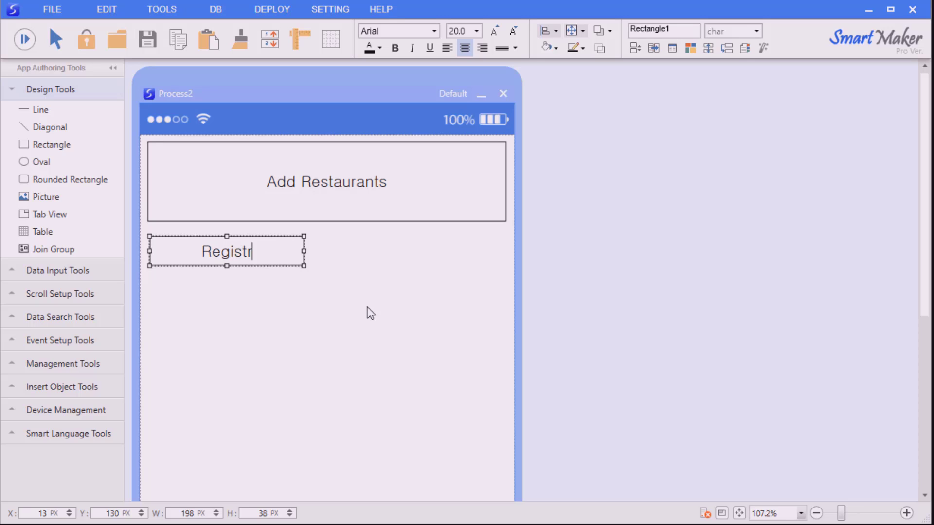
pyautogui.write('ation No.')
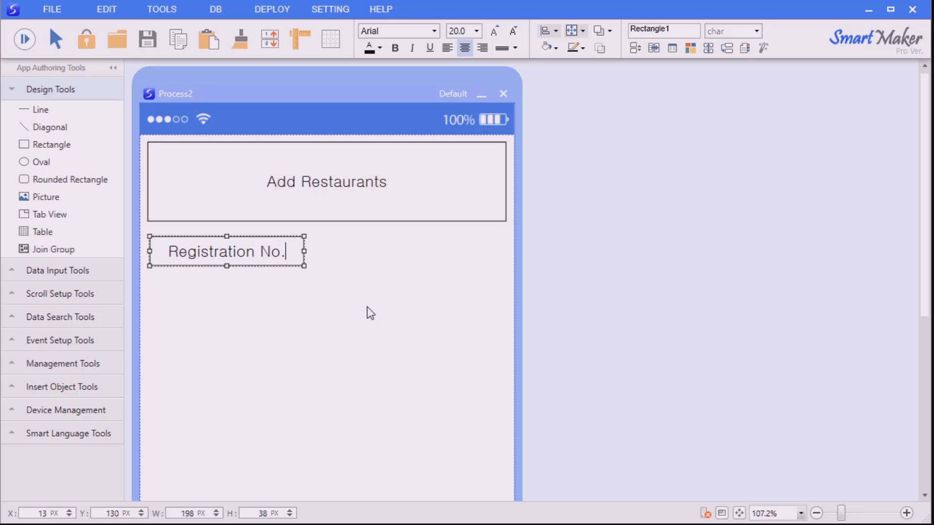
pyautogui.click(367, 309)
# Copy the Registration No. box, paste two copies, and stack them in a column beneath it
pyautogui.click(300, 263)
pyautogui.hotkey('ctrl', 'c')
pyautogui.click(388, 282)
pyautogui.hotkey('ctrl', 'v')
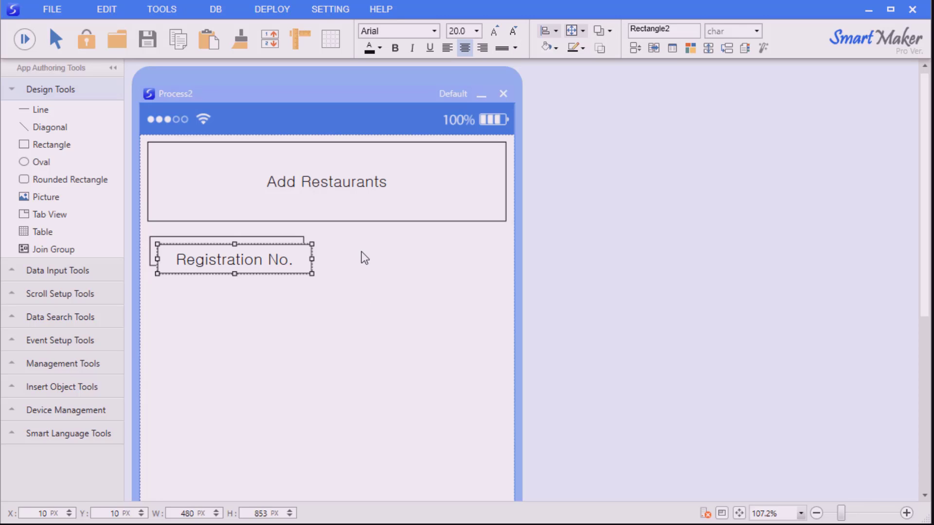
pyautogui.hotkey('ctrl', 'v')
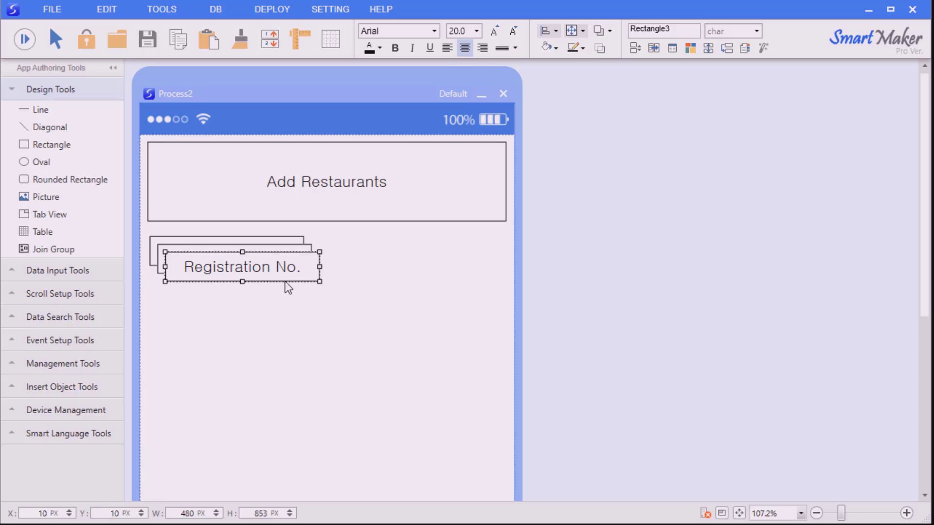
pyautogui.moveTo(288, 288); pyautogui.dragTo(274, 329)
pyautogui.click(282, 277)
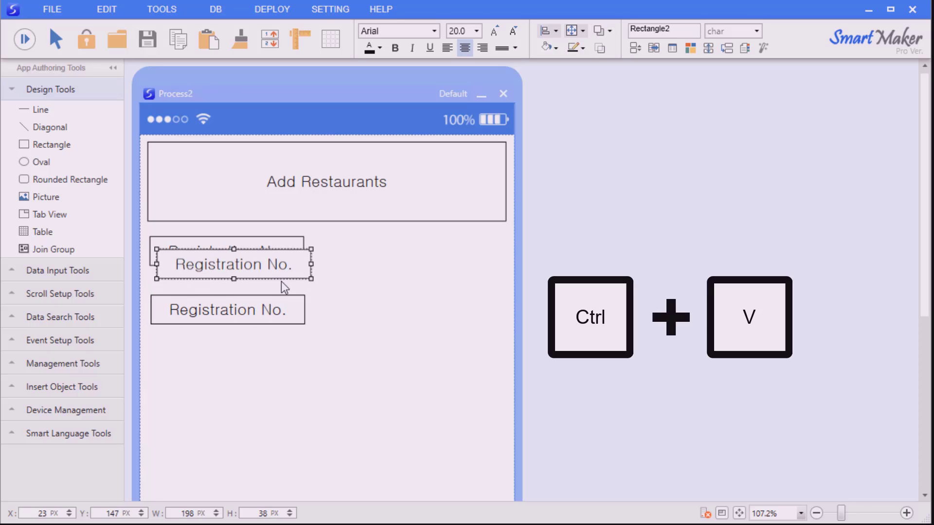
pyautogui.moveTo(281, 282); pyautogui.dragTo(273, 334)
pyautogui.click(278, 322)
pyautogui.moveTo(388, 371); pyautogui.dragTo(128, 269)
# Delete the extra copies and duplicate the Registration No. box downward with Alt+Down
pyautogui.press('Delete')
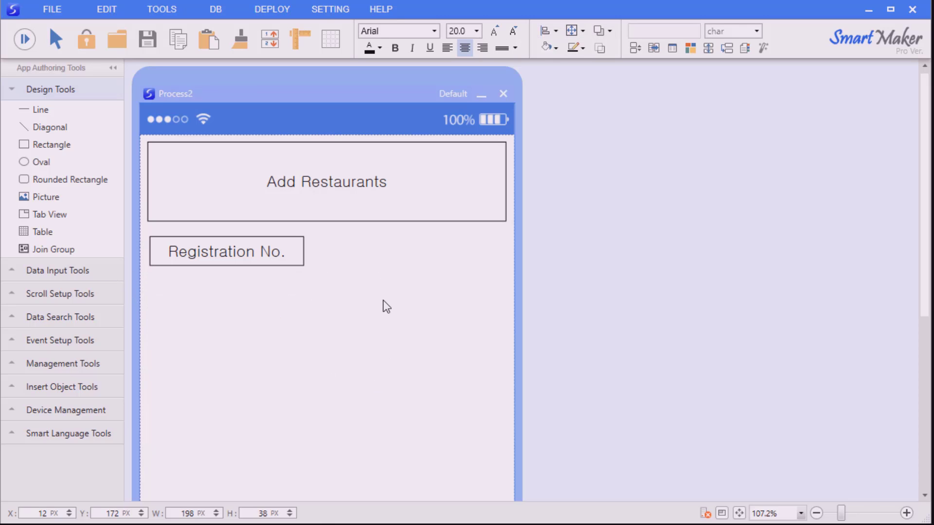
pyautogui.click(291, 260)
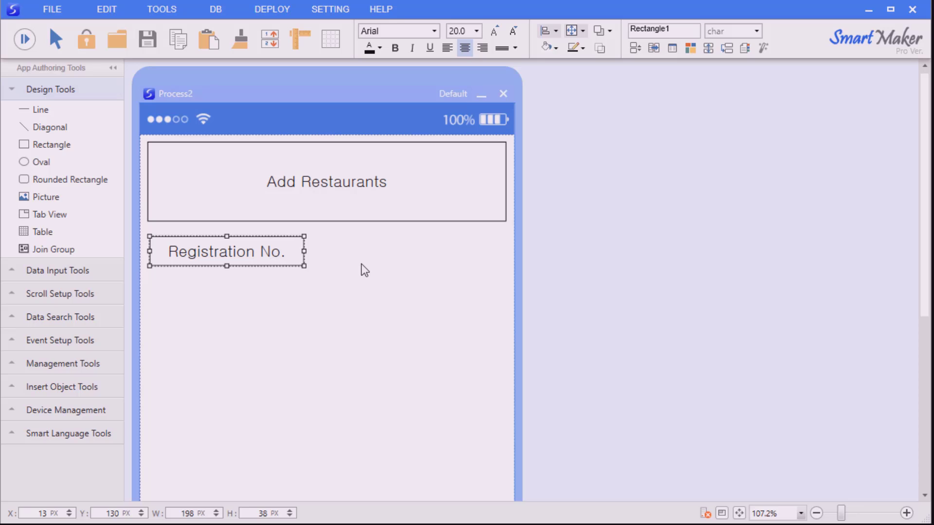
pyautogui.hotkey('alt', 'Down')
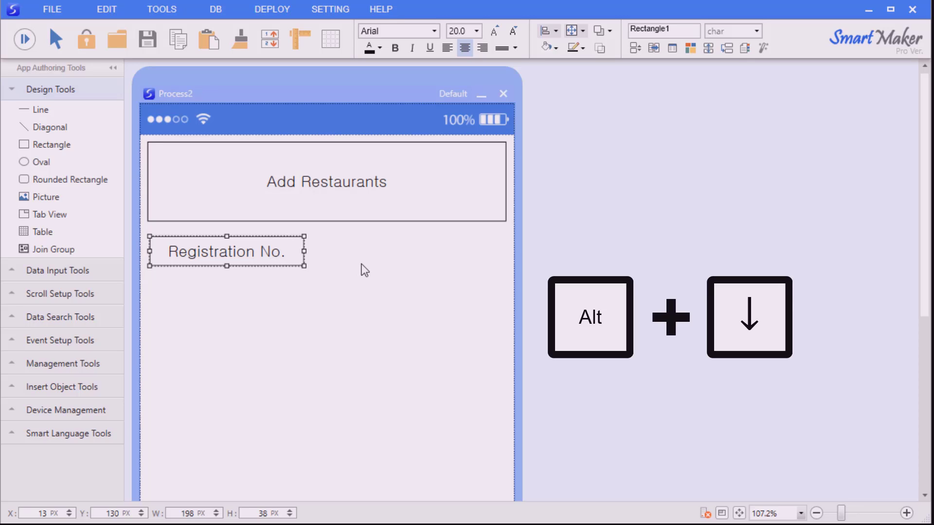
pyautogui.hotkey('alt', 'Down')
pyautogui.hotkey('alt', 'Down')
pyautogui.hotkey('alt', 'Down')
pyautogui.hotkey('alt', 'Down')
pyautogui.hotkey('alt', 'Down')
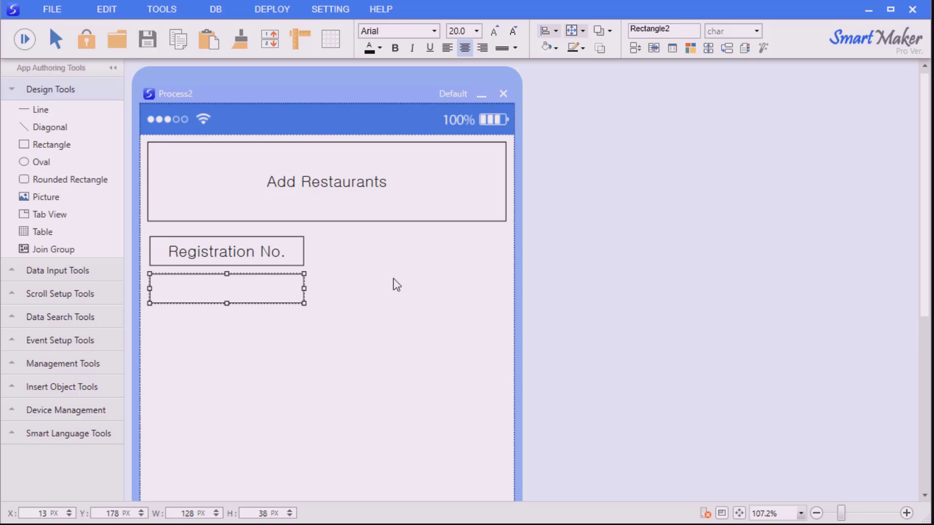
pyautogui.hotkey('alt', 'Down')
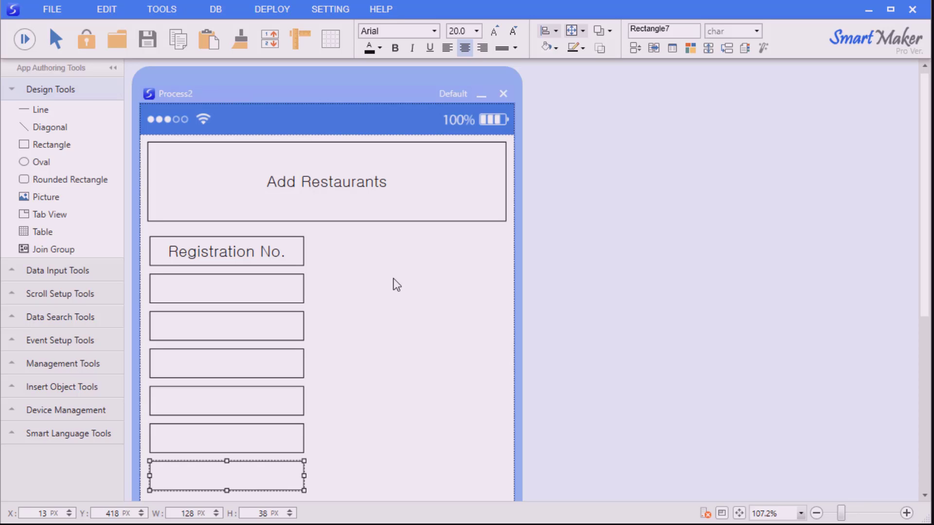
pyautogui.click(396, 284)
# Label the empty boxes Restaurant Name, Contact numbers, Address, Menu, Price and Registration date
pyautogui.click(293, 284)
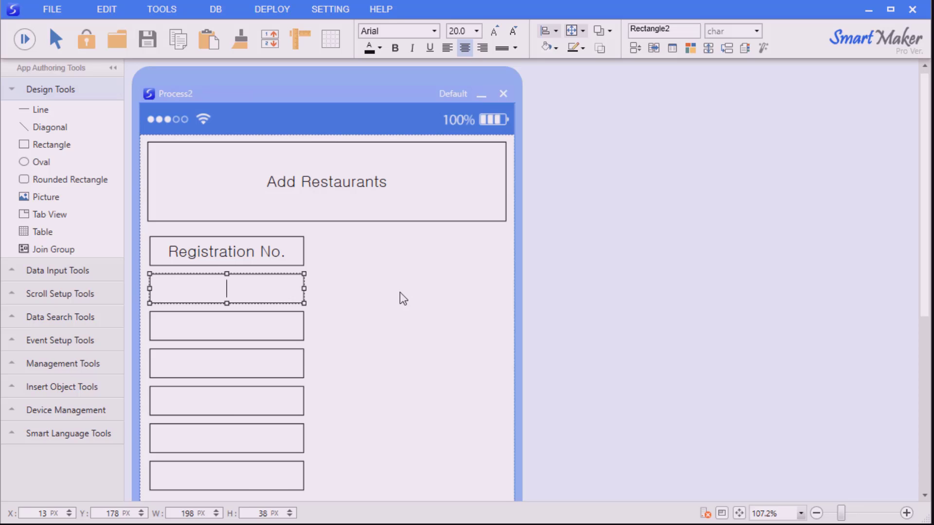
pyautogui.write('Restaurant Name')
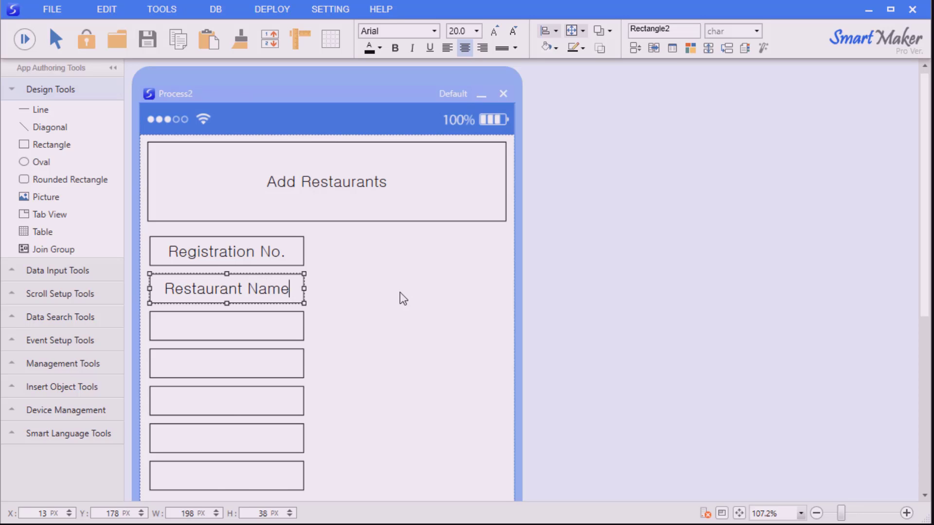
pyautogui.press('Tab')
pyautogui.write('Cont')
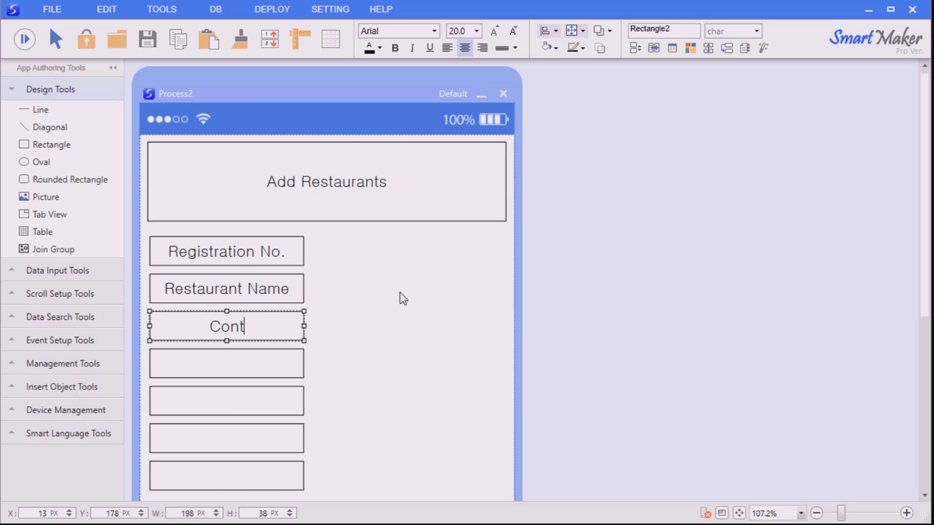
pyautogui.write('act numbers')
pyautogui.press('Tab')
pyautogui.write('Address')
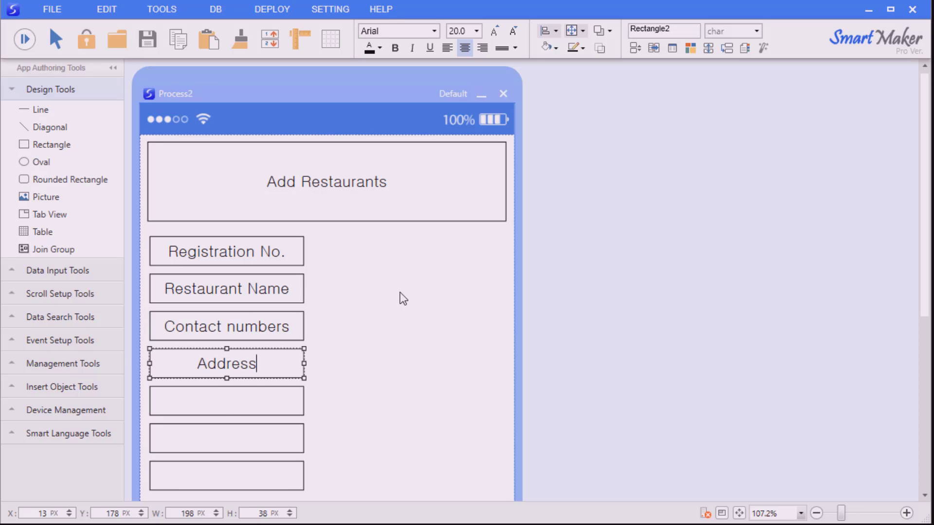
pyautogui.press('Tab')
pyautogui.write('Menu')
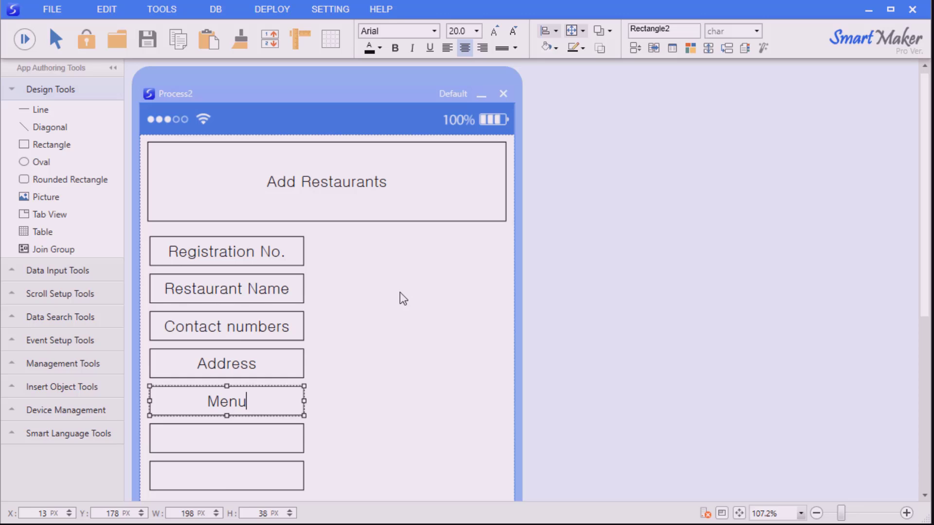
pyautogui.press('Tab')
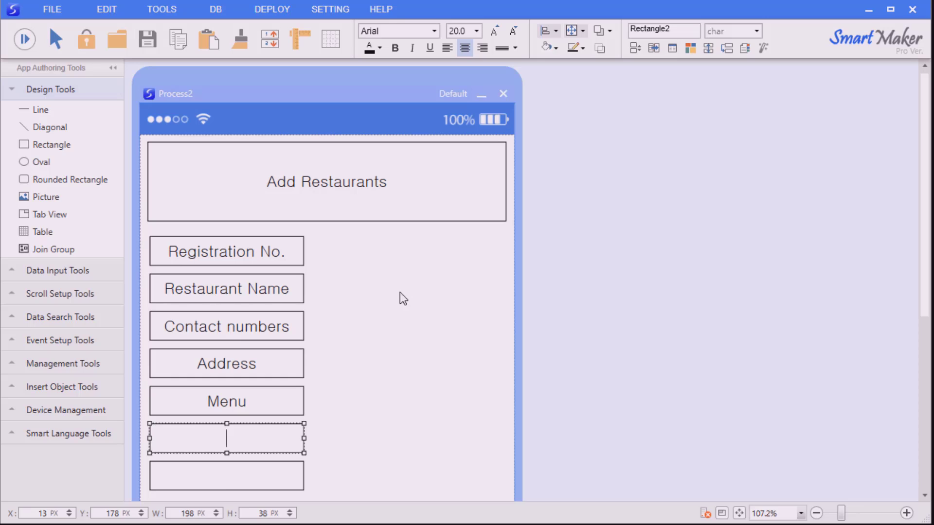
pyautogui.write('Price')
pyautogui.press('Tab')
pyautogui.write('Registration date')
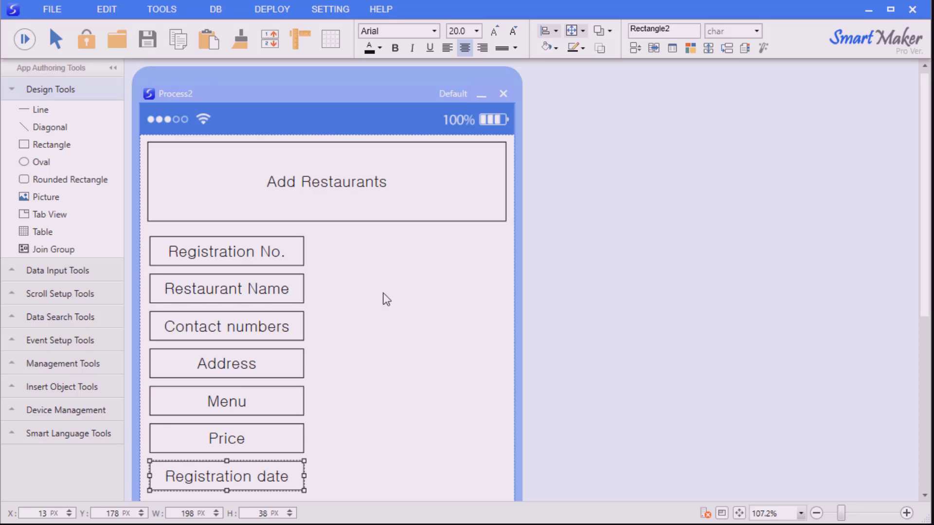
pyautogui.click(394, 327)
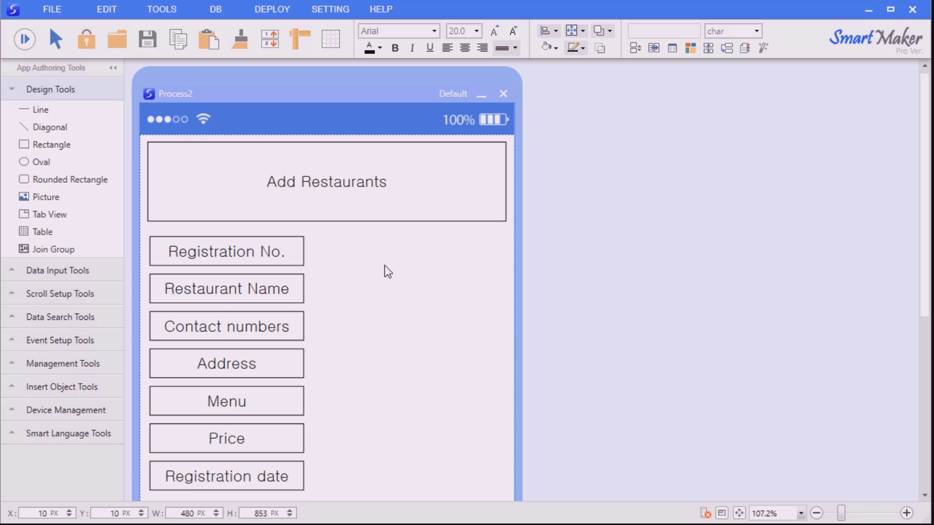
# Give all seven labels orange fill, white left-aligned text at size 21, and no border line
pyautogui.moveTo(349, 228); pyautogui.dragTo(156, 490)
pyautogui.click(555, 48)
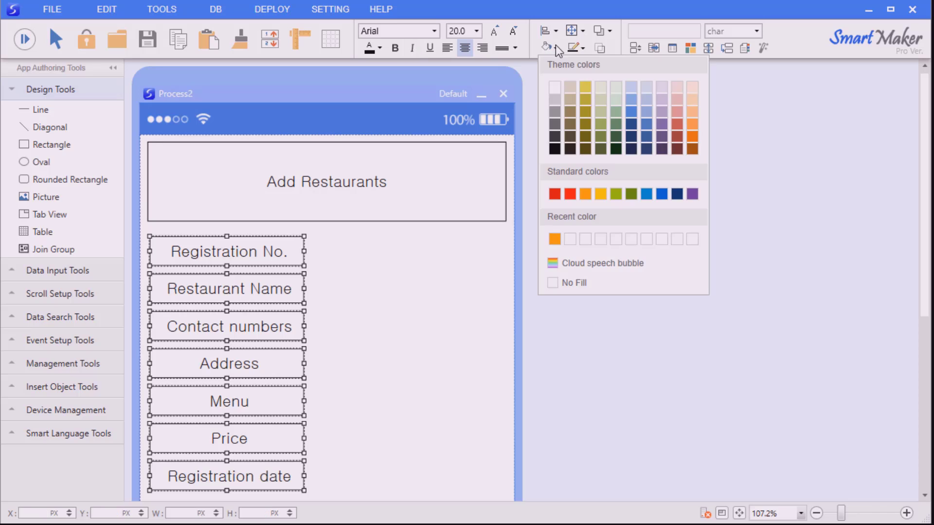
pyautogui.click(555, 238)
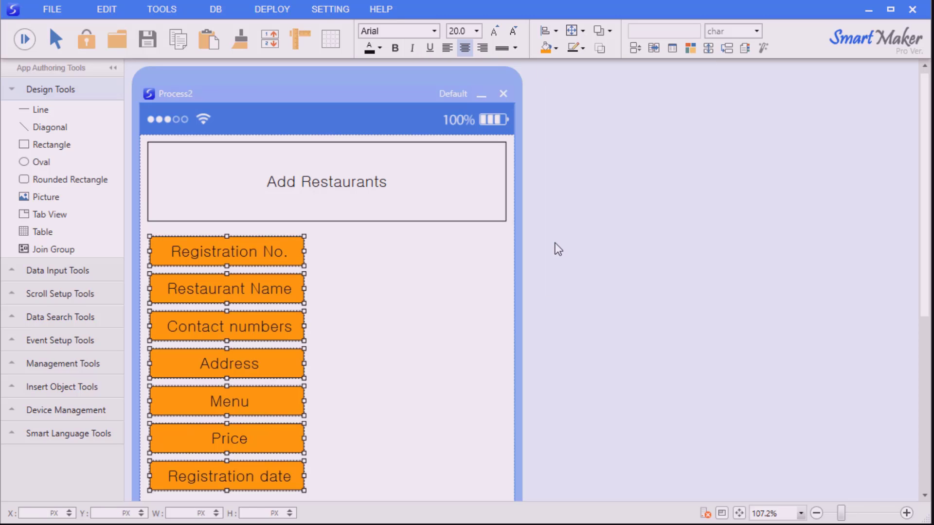
pyautogui.click(380, 48)
pyautogui.click(377, 88)
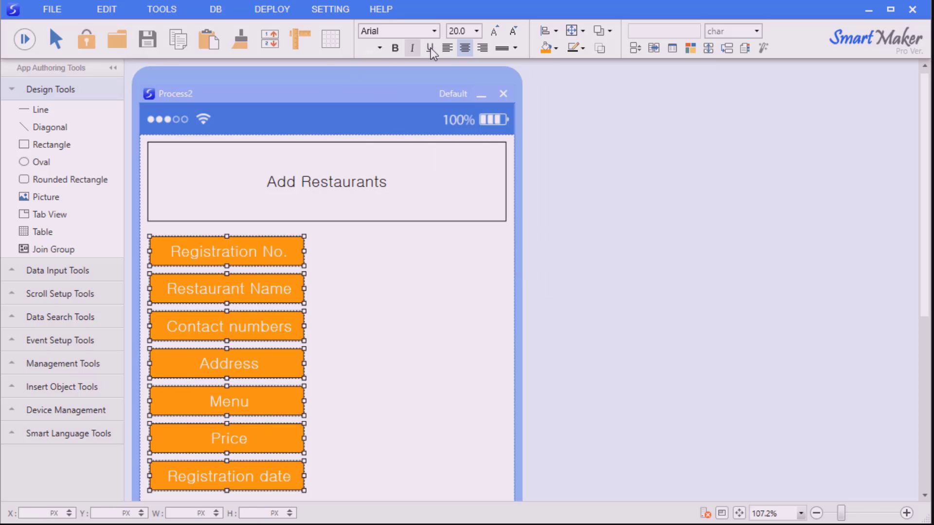
pyautogui.click(495, 33)
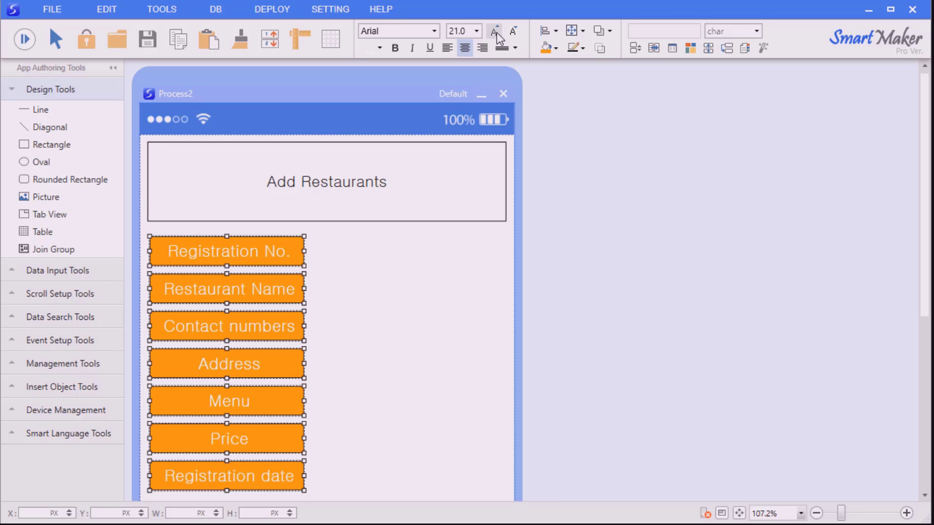
pyautogui.click(447, 48)
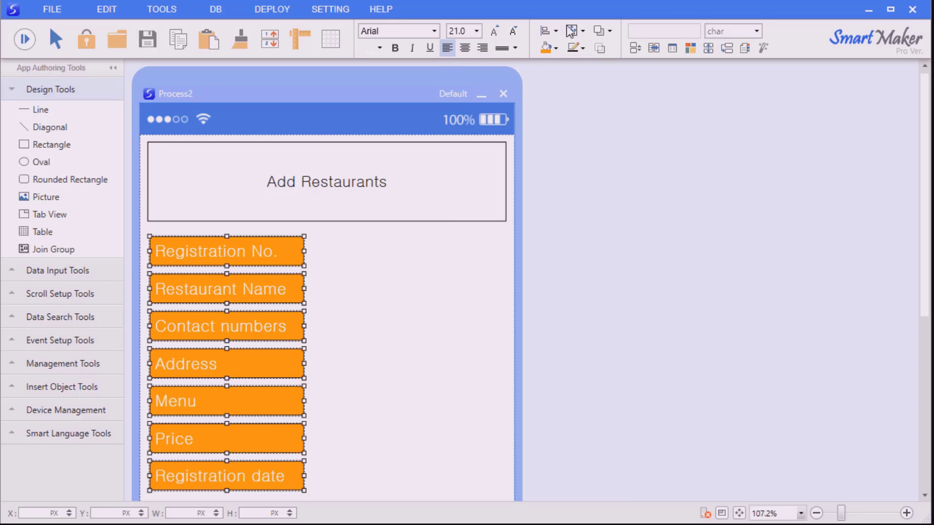
pyautogui.click(581, 48)
pyautogui.click(601, 287)
pyautogui.click(363, 315)
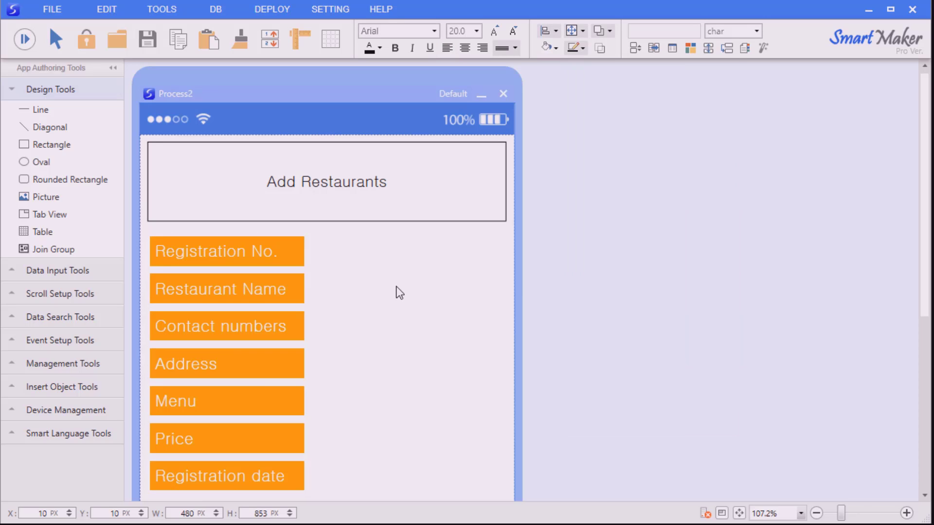
# Place a 208 px Data Input beside Registration No. and duplicate it beside each label below
pyautogui.click(72, 269)
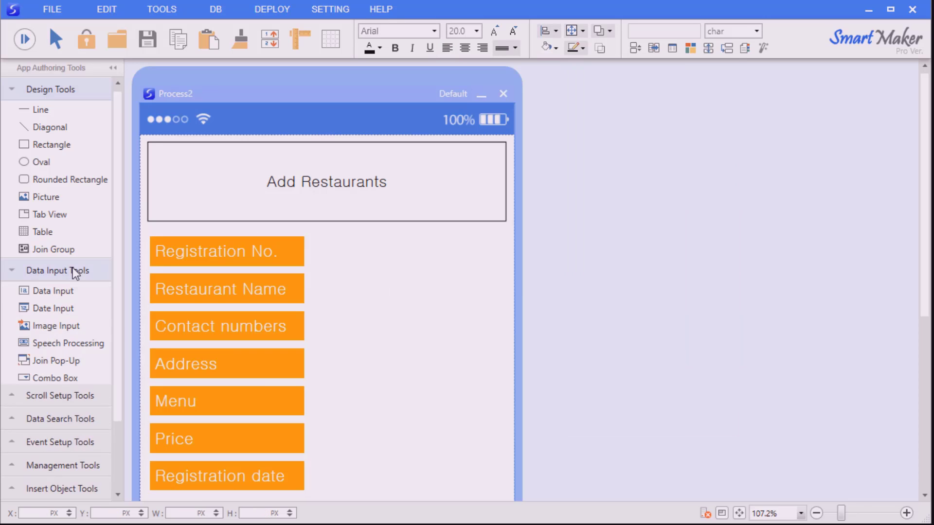
pyautogui.click(78, 290)
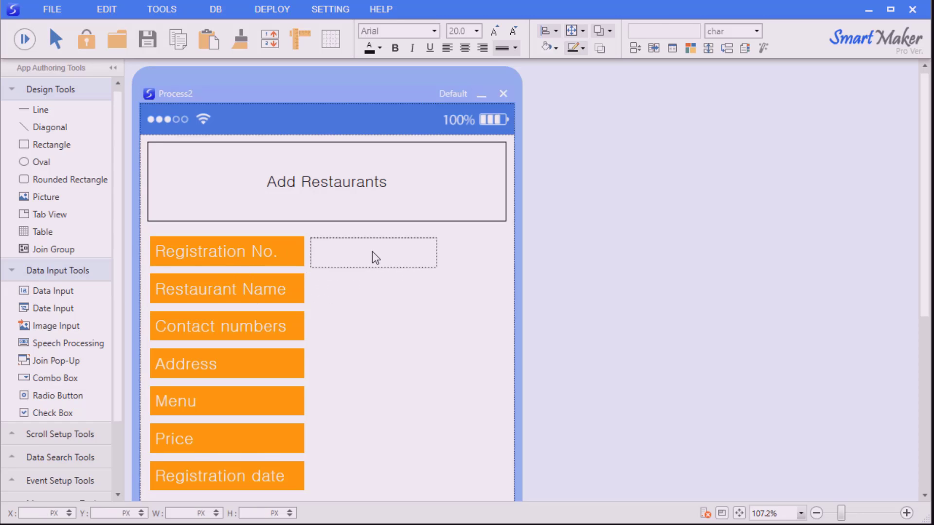
pyautogui.click(372, 252)
pyautogui.moveTo(436, 251); pyautogui.dragTo(473, 252)
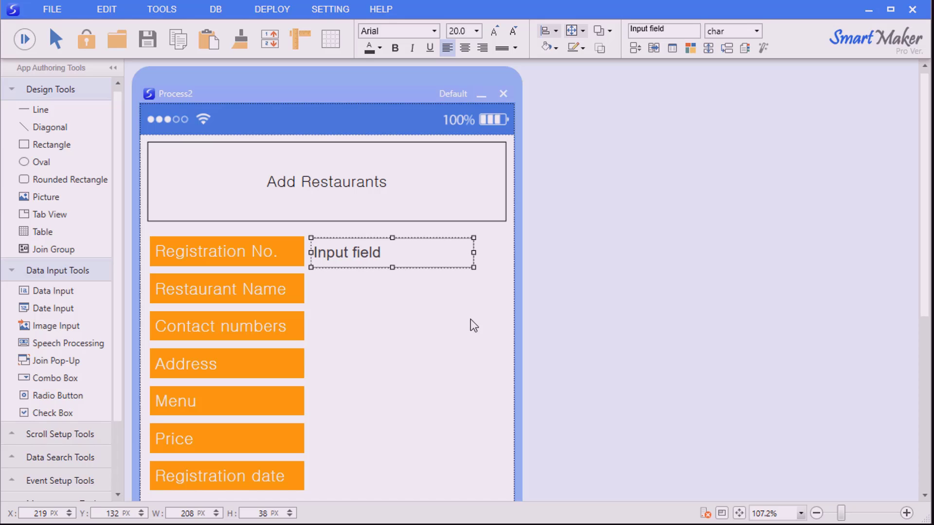
pyautogui.click(470, 319)
pyautogui.click(448, 259)
pyautogui.press('Return')
pyautogui.press('Return')
pyautogui.press('Return')
pyautogui.press('Return')
pyautogui.press('Return')
pyautogui.press('Return')
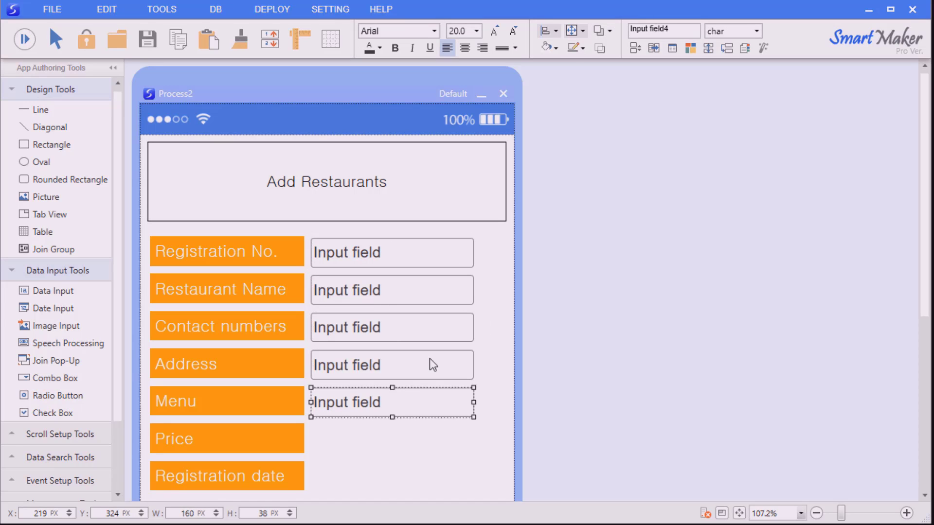
pyautogui.click(483, 277)
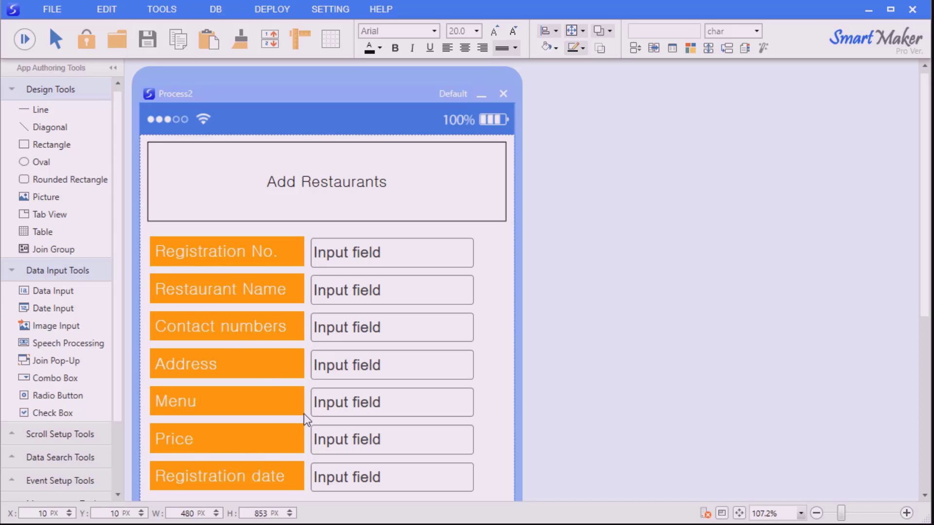
# Replace the Registration date input field with a Date Input widened to match the others
pyautogui.click(338, 482)
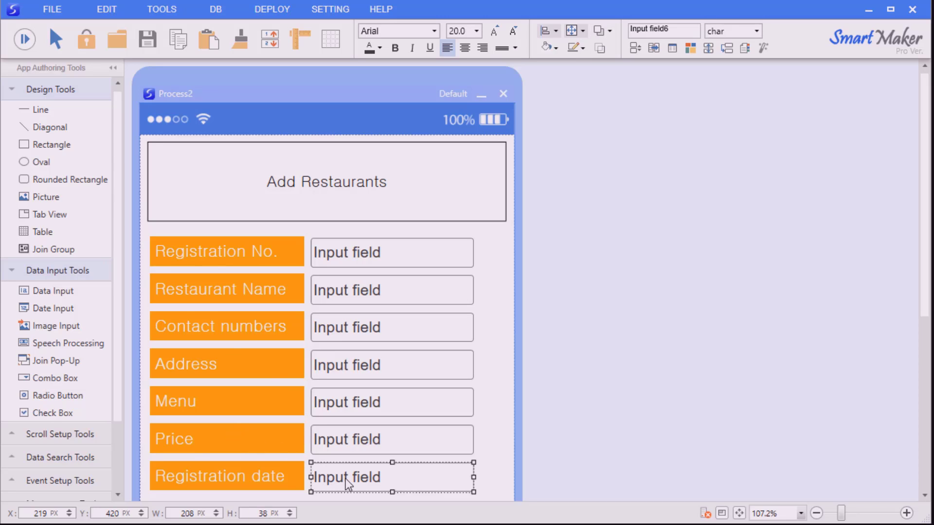
pyautogui.press('Delete')
pyautogui.moveTo(48, 307); pyautogui.dragTo(377, 475)
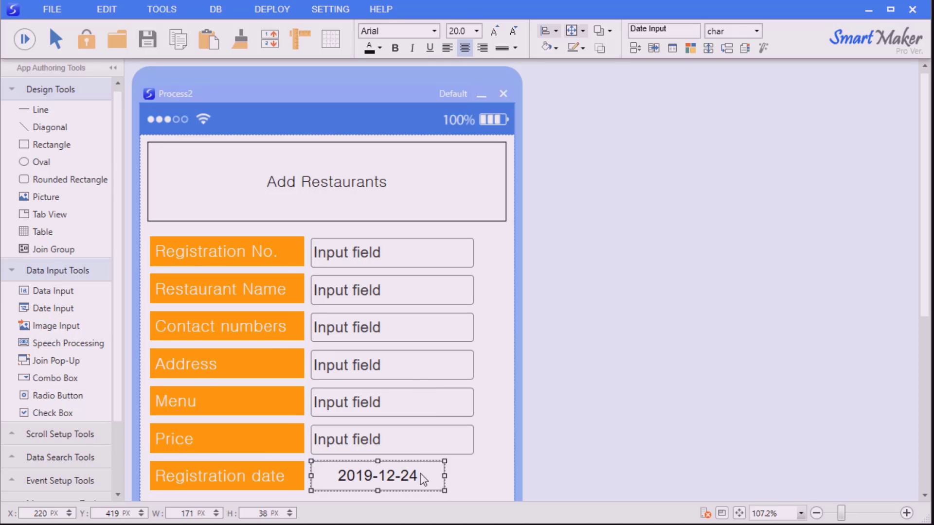
pyautogui.click(459, 475)
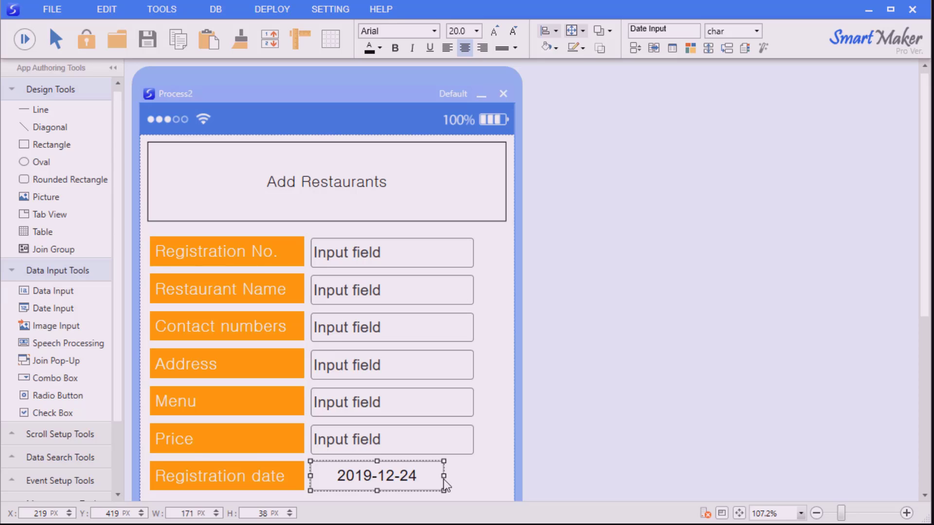
pyautogui.moveTo(443, 476); pyautogui.dragTo(473, 476)
pyautogui.click(483, 466)
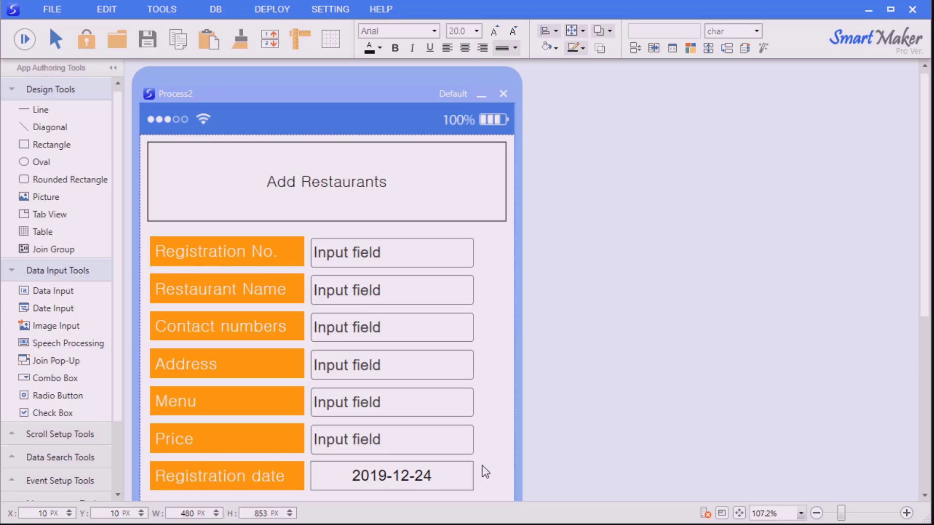
pyautogui.click(24, 39)
pyautogui.scroll(-2, 593, 320)
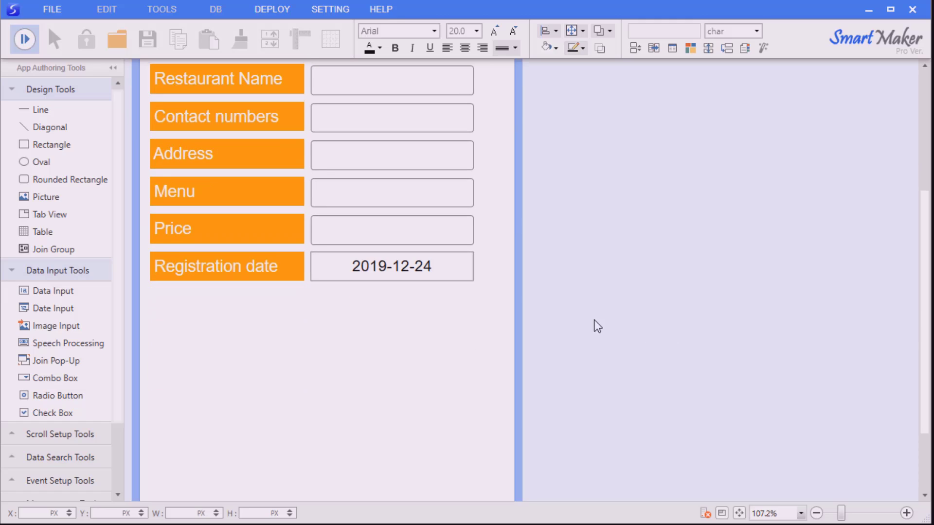
pyautogui.click(422, 278)
pyautogui.doubleClick(486, 380)
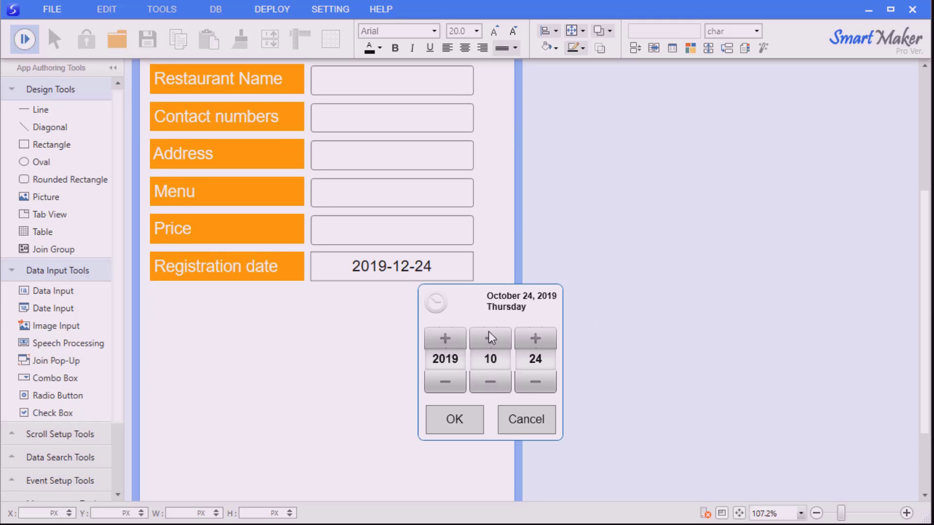
pyautogui.doubleClick(489, 338)
pyautogui.doubleClick(536, 338)
pyautogui.doubleClick(536, 339)
pyautogui.doubleClick(536, 339)
pyautogui.doubleClick(535, 339)
pyautogui.doubleClick(538, 382)
pyautogui.doubleClick(538, 382)
pyautogui.click(537, 382)
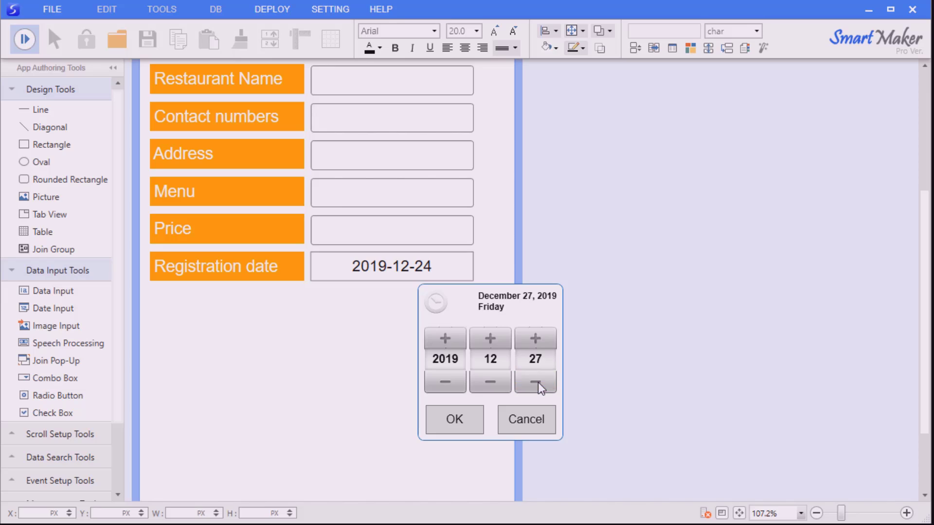
pyautogui.click(538, 382)
pyautogui.doubleClick(538, 382)
pyautogui.click(536, 339)
pyautogui.click(461, 417)
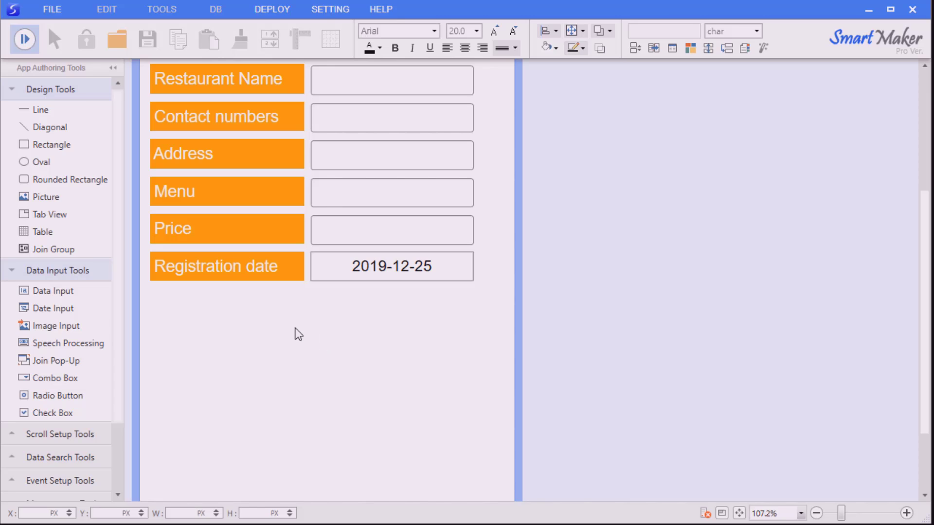
# Return to design and place an Image Input under Registration date, stretched nearly the full form width
pyautogui.click(28, 43)
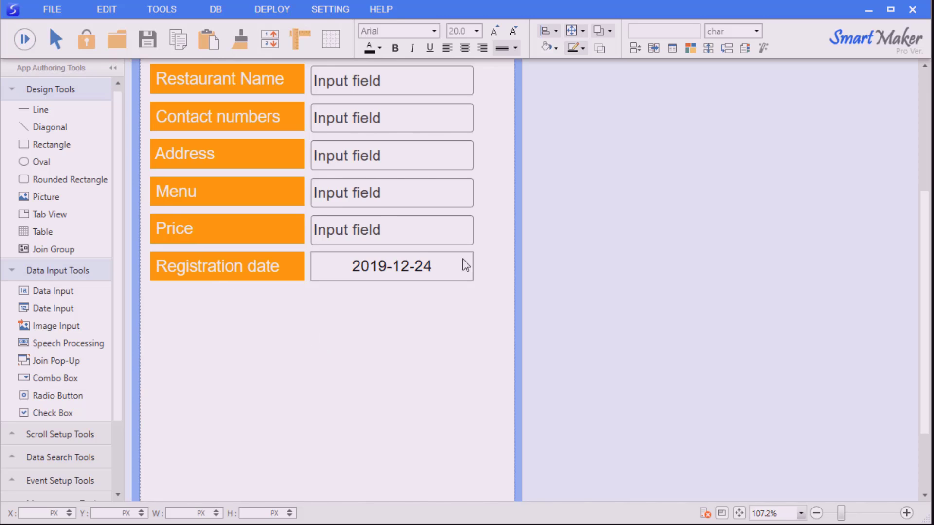
pyautogui.scroll(-2, 667, 350)
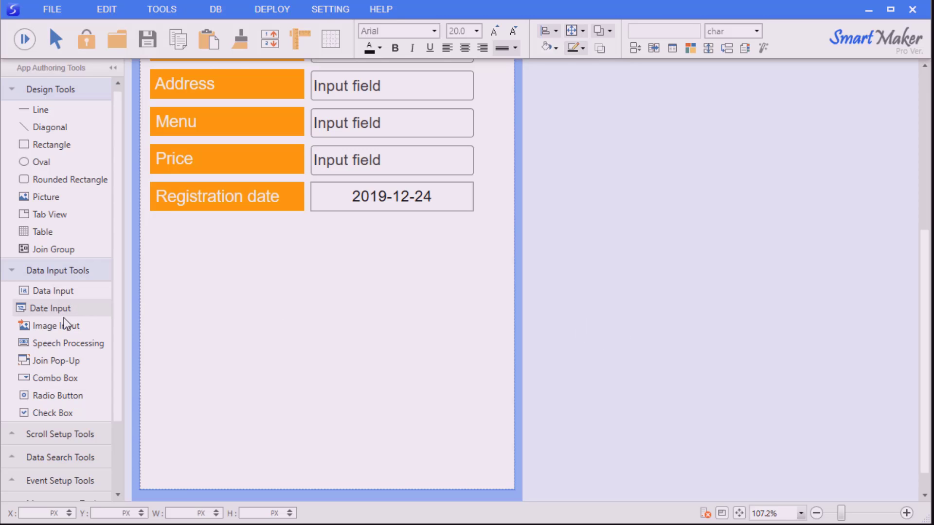
pyautogui.moveTo(60, 324); pyautogui.dragTo(208, 291)
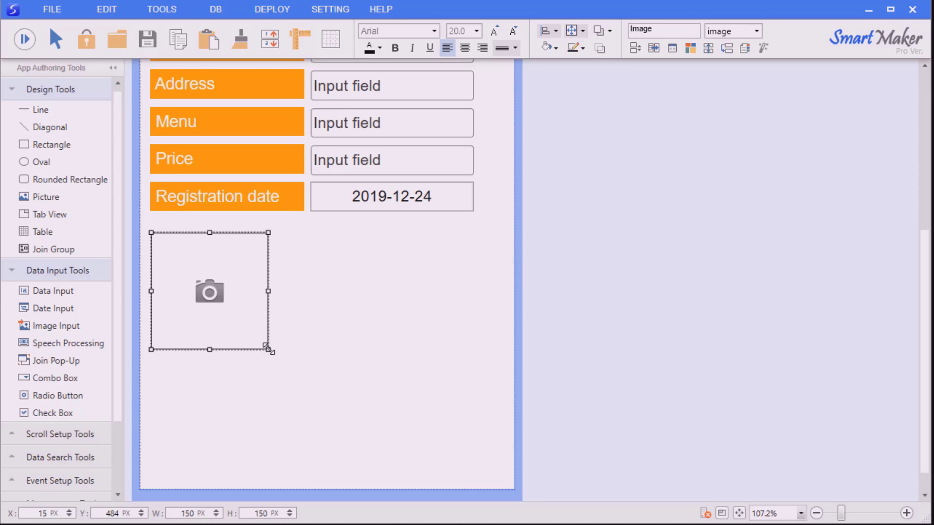
pyautogui.moveTo(268, 348); pyautogui.dragTo(500, 397)
pyautogui.click(498, 426)
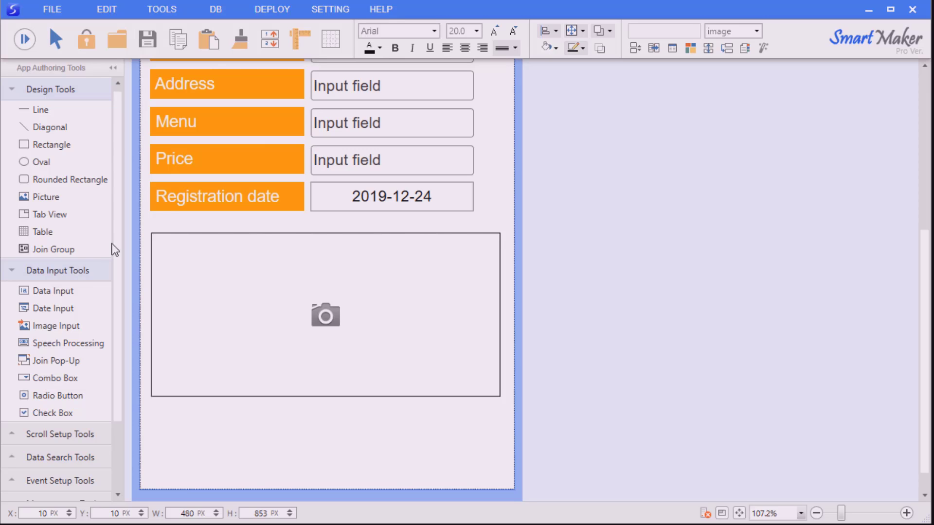
# Zoom out and drag the Address input's right edge out to the form's right side
pyautogui.scroll(5, 667, 319)
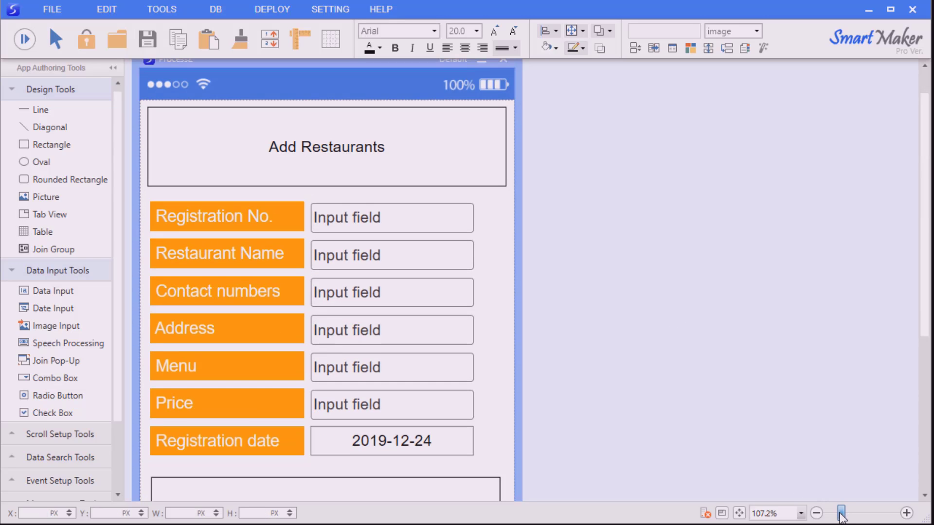
pyautogui.moveTo(840, 512); pyautogui.dragTo(835, 513)
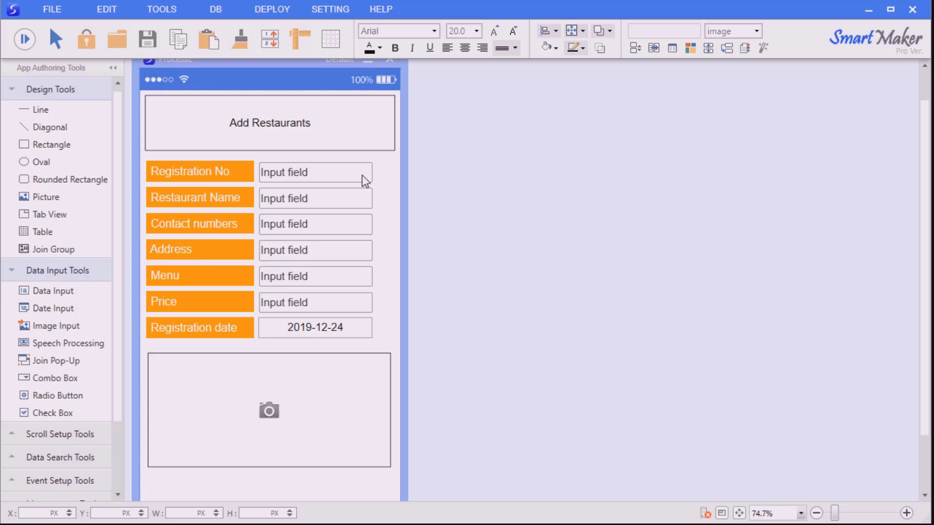
pyautogui.click(352, 250)
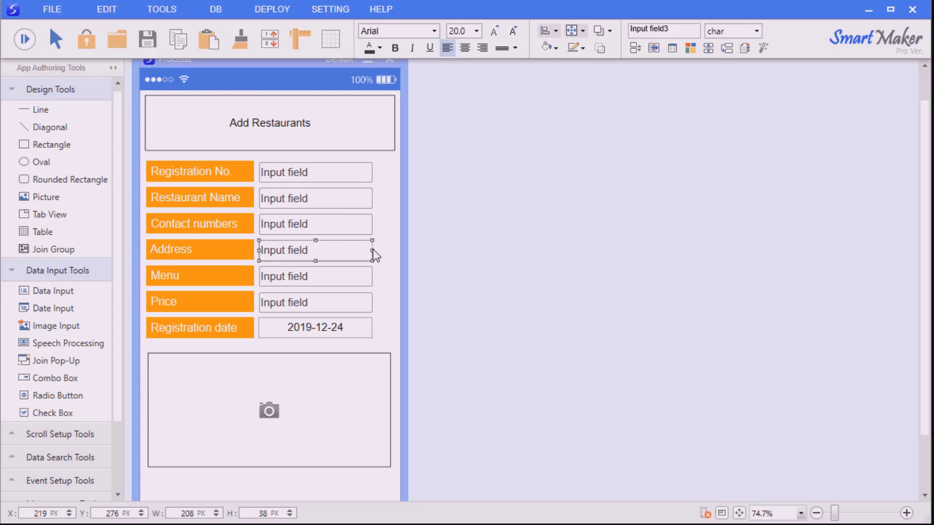
pyautogui.moveTo(372, 250); pyautogui.dragTo(398, 250)
pyautogui.moveTo(399, 249)
pyautogui.mouseDown()
pyautogui.moveTo(357, 249)
pyautogui.moveTo(399, 250)
pyautogui.mouseUp()
pyautogui.click(395, 286)
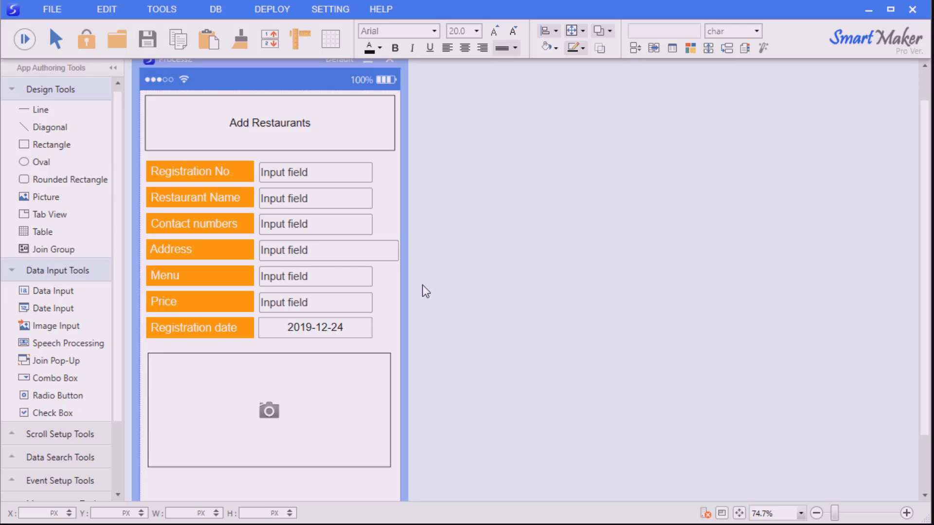
# Set the Address field's Max digit to 200 and review the Registration No. data properties
pyautogui.rightClick(341, 250)
pyautogui.click(382, 280)
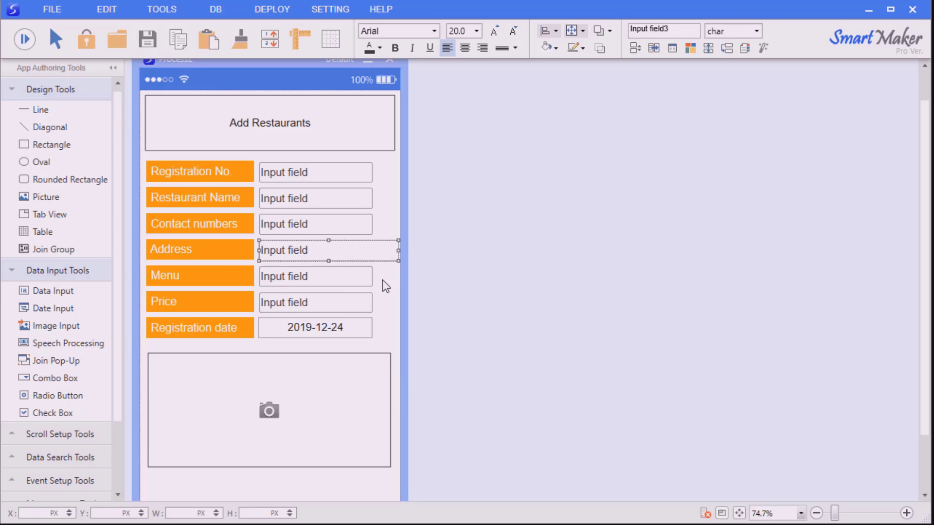
pyautogui.moveTo(476, 290); pyautogui.dragTo(515, 214)
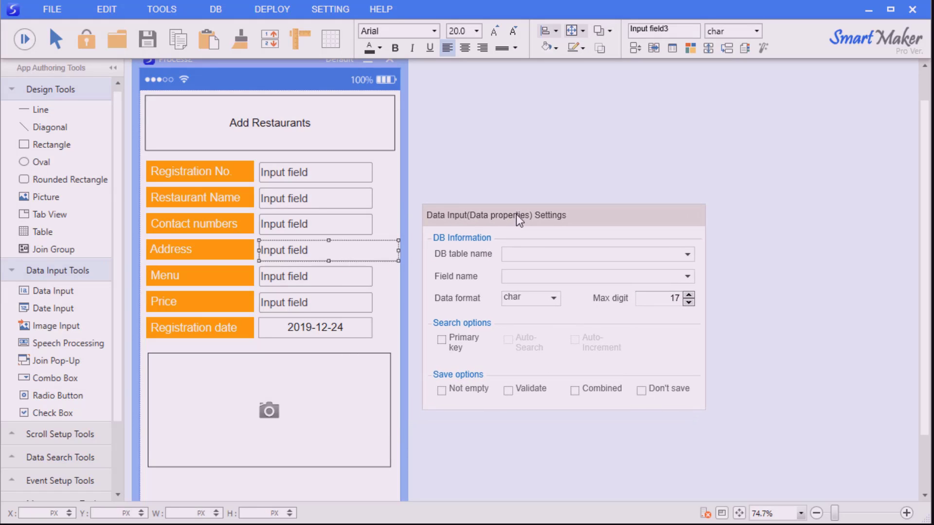
pyautogui.moveTo(655, 298); pyautogui.dragTo(763, 304)
pyautogui.write('200')
pyautogui.click(759, 294)
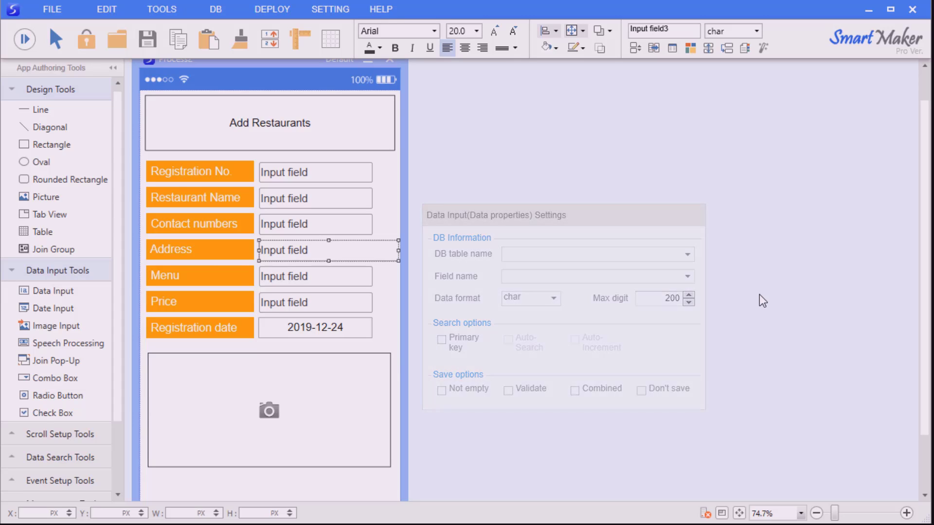
pyautogui.rightClick(325, 176)
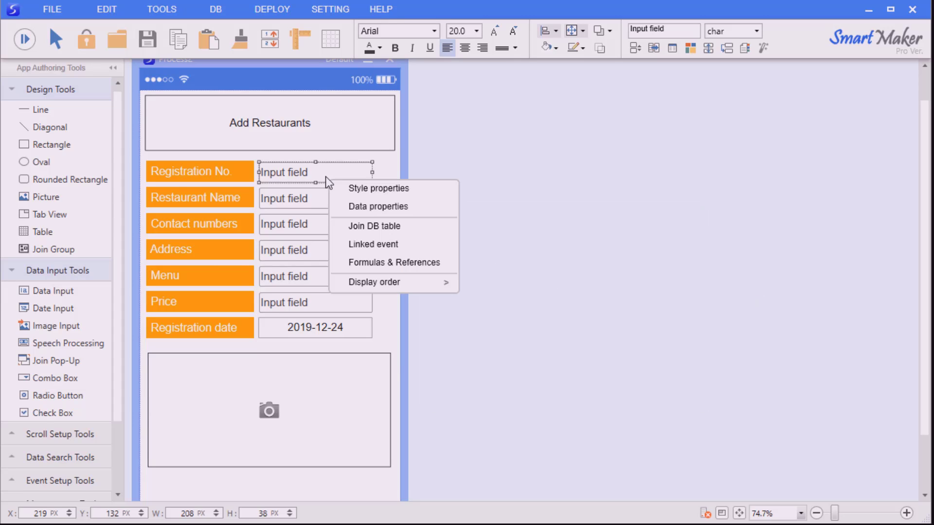
pyautogui.click(351, 206)
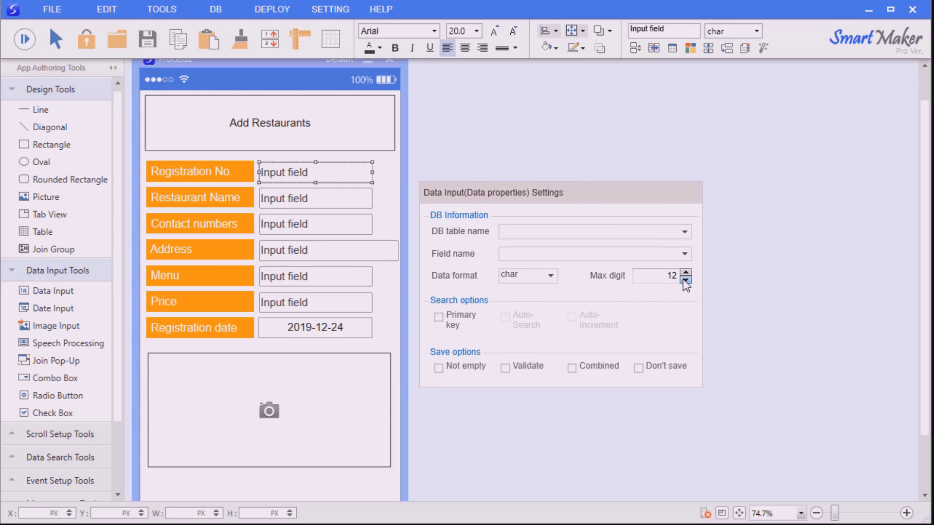
pyautogui.click(721, 271)
# Set the Restaurant Name field's Max digit to 20 and check the Contact numbers data properties
pyautogui.rightClick(321, 199)
pyautogui.click(355, 227)
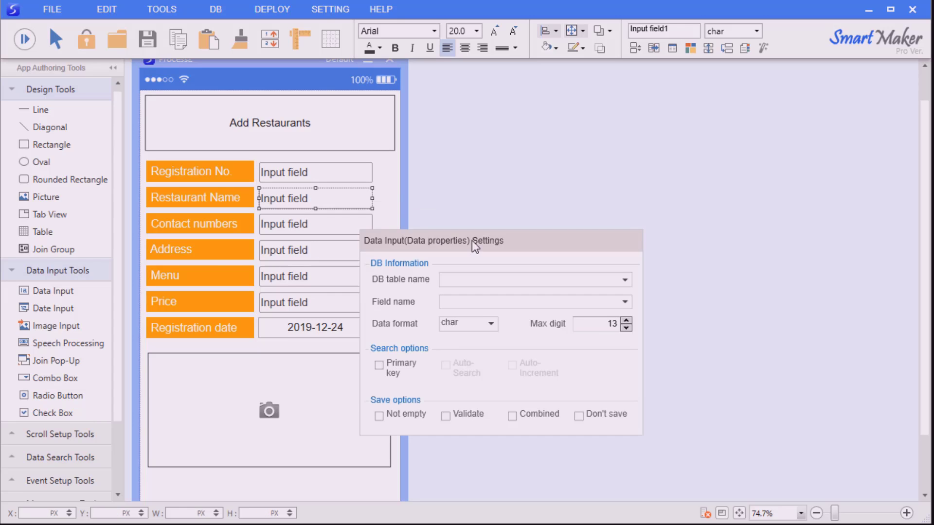
pyautogui.write('20')
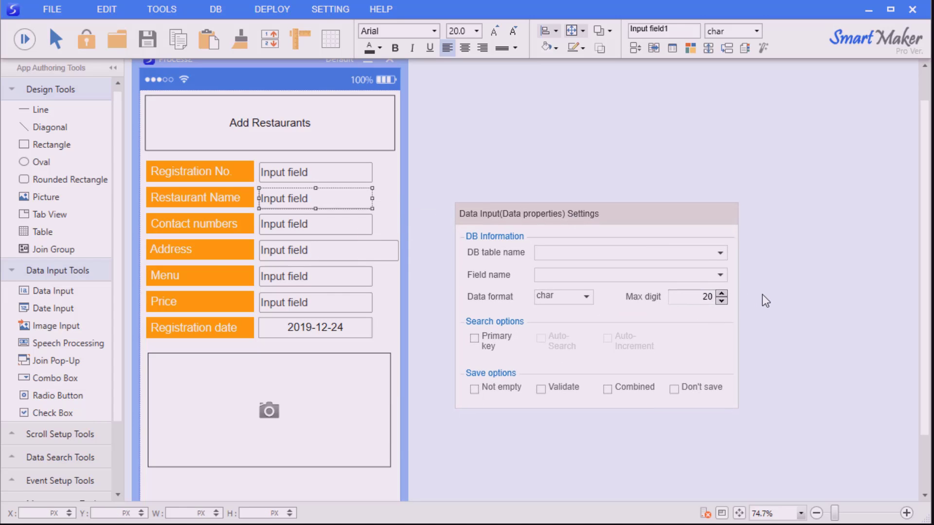
pyautogui.click(762, 294)
pyautogui.rightClick(343, 231)
pyautogui.click(389, 256)
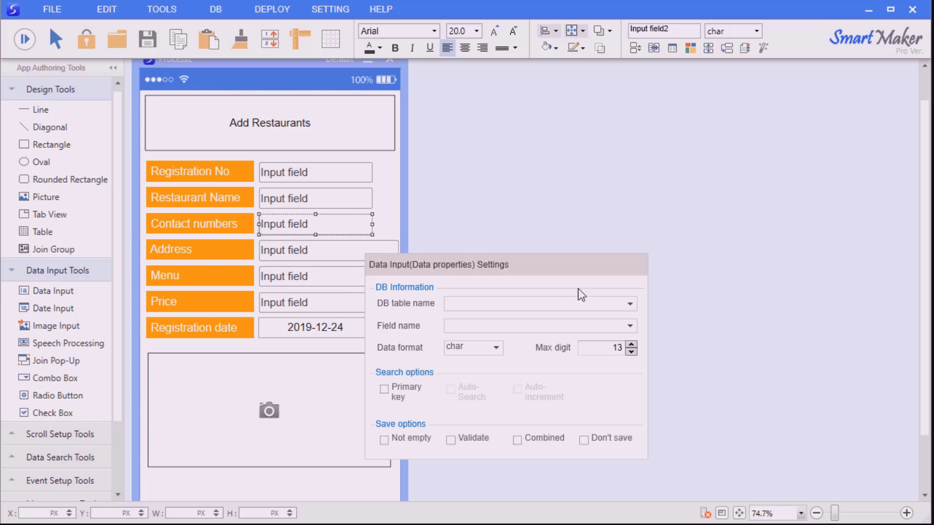
pyautogui.doubleClick(624, 346)
pyautogui.click(665, 337)
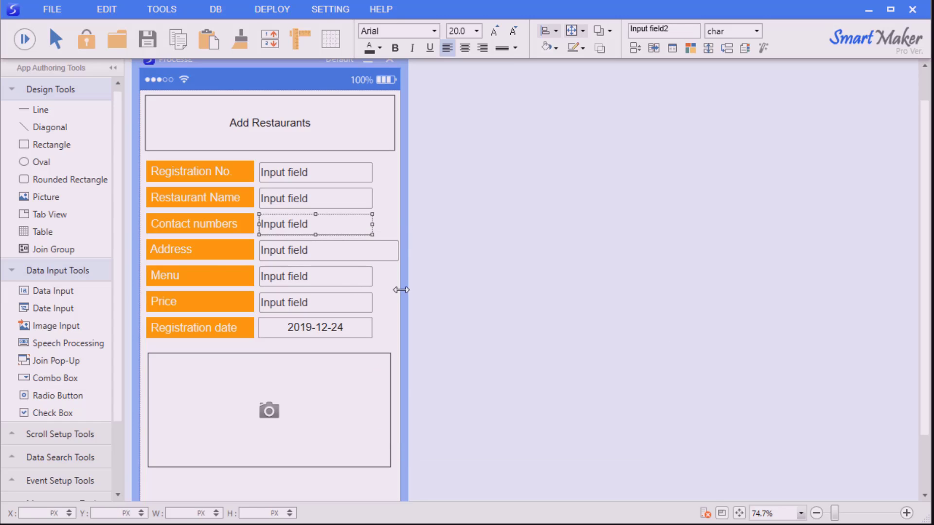
# Set Max digit to 20 for the Menu field and 8 for the Price field
pyautogui.click(343, 276)
pyautogui.rightClick(342, 276)
pyautogui.click(389, 301)
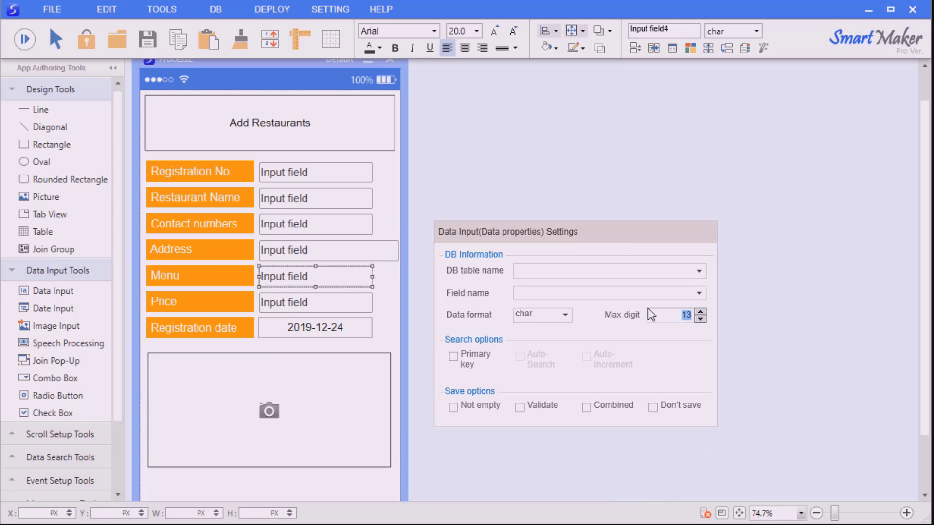
pyautogui.write('20')
pyautogui.click(749, 325)
pyautogui.rightClick(310, 304)
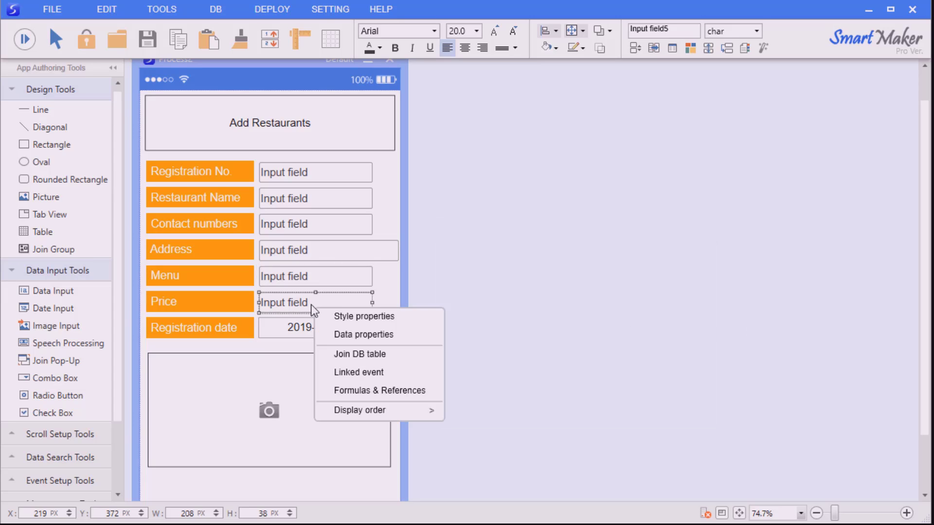
pyautogui.click(442, 335)
pyautogui.doubleClick(664, 302)
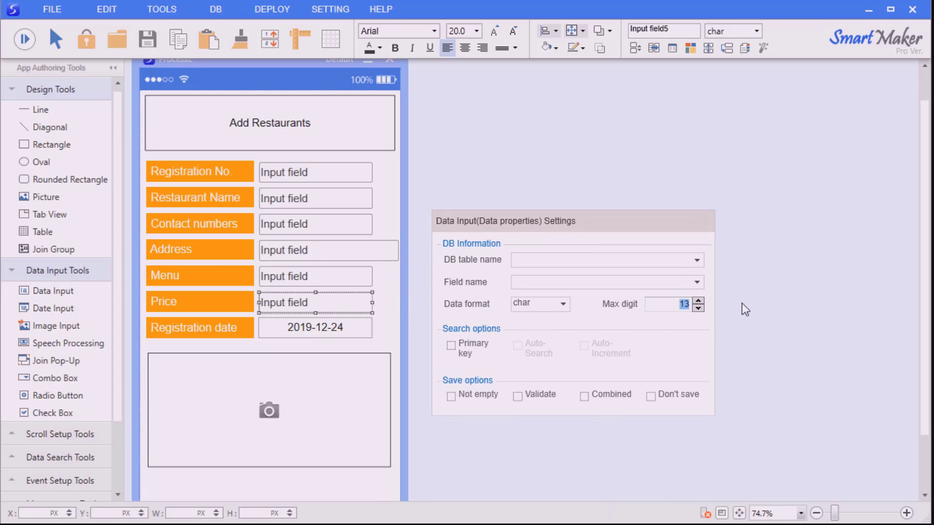
pyautogui.write('8')
pyautogui.click(742, 303)
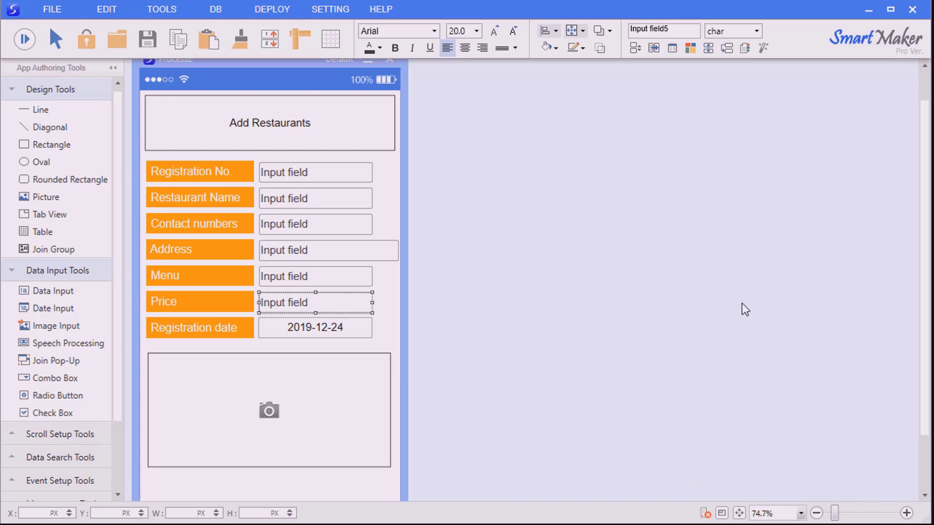
# Make the Price field number-only with comma separators allowed, then launch a test run
pyautogui.rightClick(308, 300)
pyautogui.click(337, 310)
pyautogui.moveTo(430, 325); pyautogui.dragTo(532, 140)
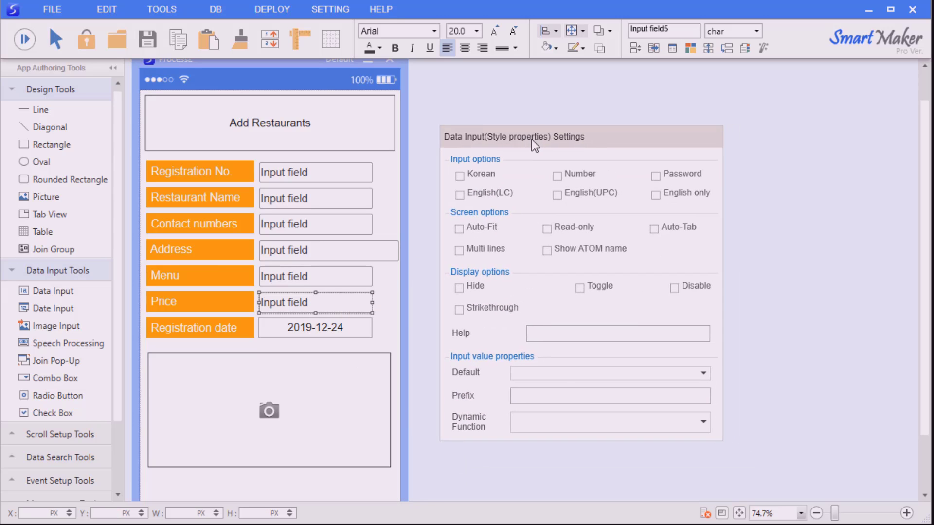
pyautogui.click(560, 176)
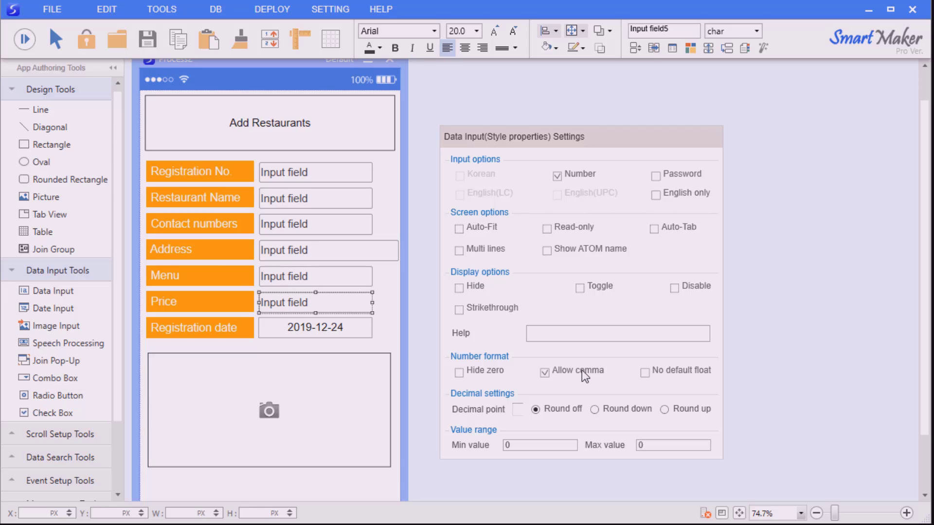
pyautogui.click(801, 332)
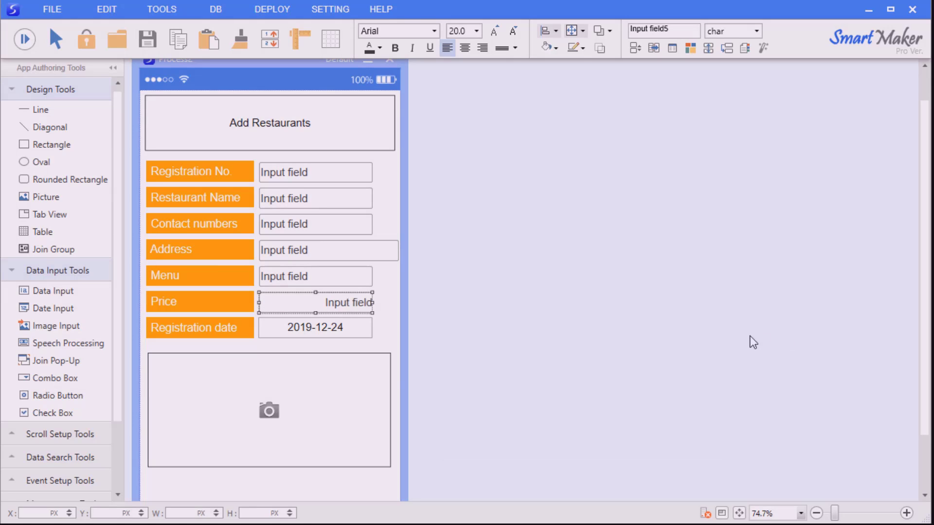
pyautogui.click(24, 39)
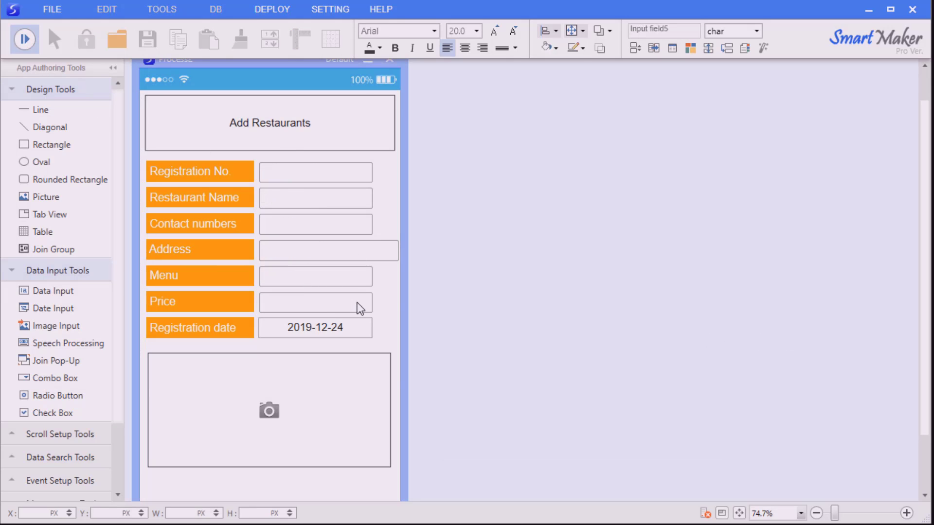
# Enter 95,000,011 in Price to check the comma formatting, then return to design mode
pyautogui.write('95,000,011')
pyautogui.click(22, 40)
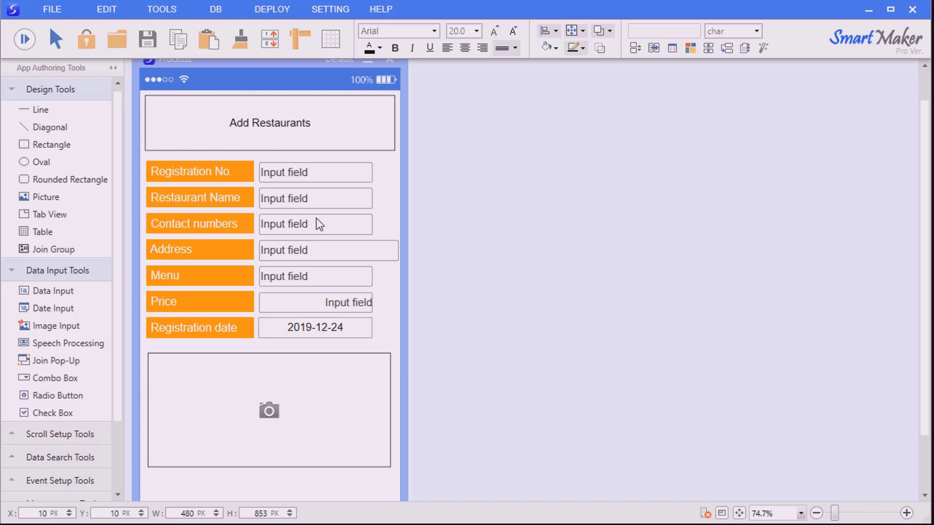
# Set the Contact numbers input's Dynamic Function style property to Phone no
pyautogui.rightClick(319, 224)
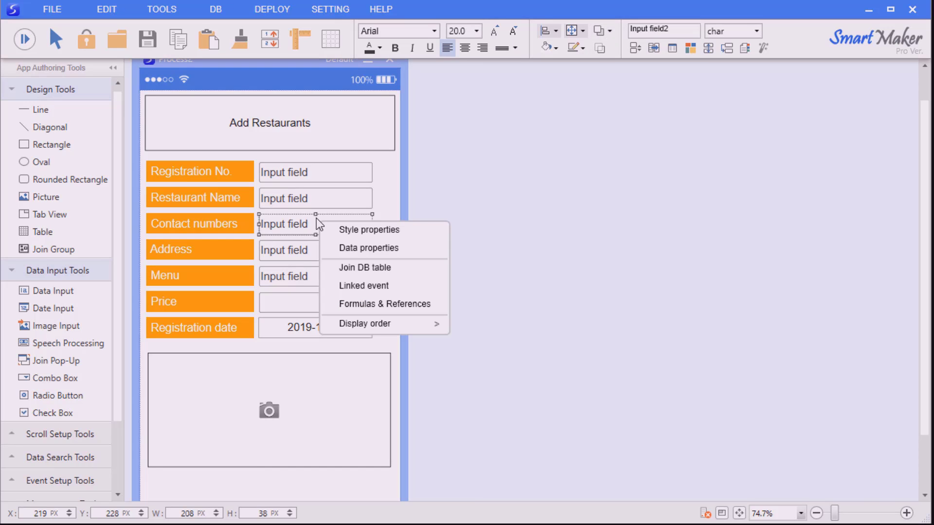
pyautogui.click(399, 226)
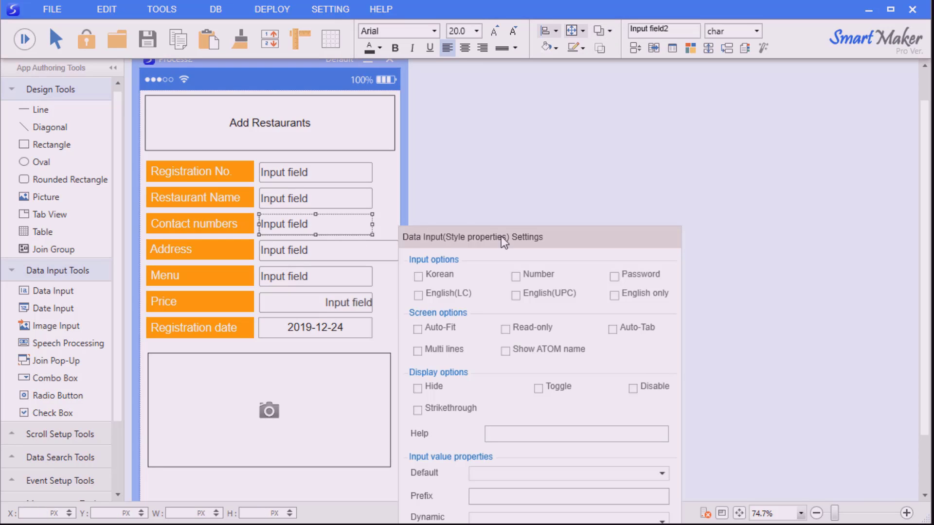
pyautogui.moveTo(501, 235); pyautogui.dragTo(524, 158)
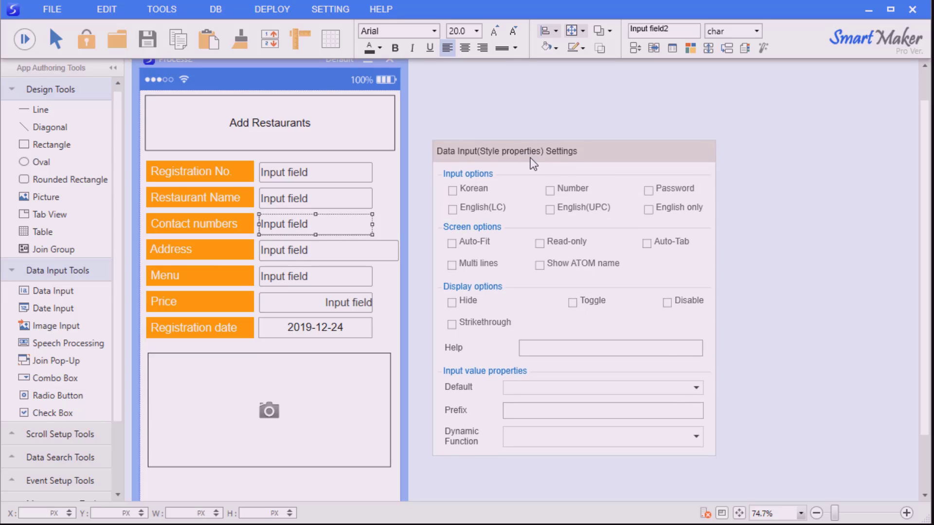
pyautogui.moveTo(593, 152); pyautogui.dragTo(592, 82)
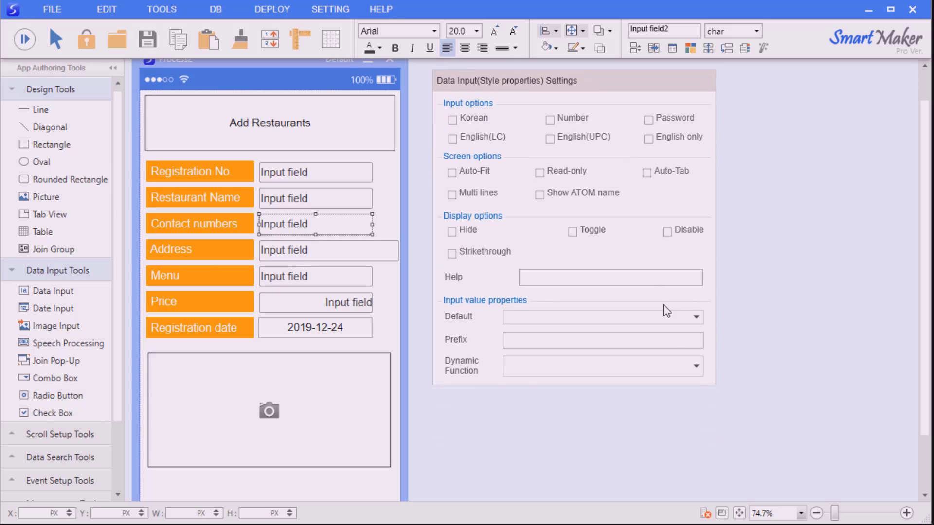
pyautogui.click(695, 366)
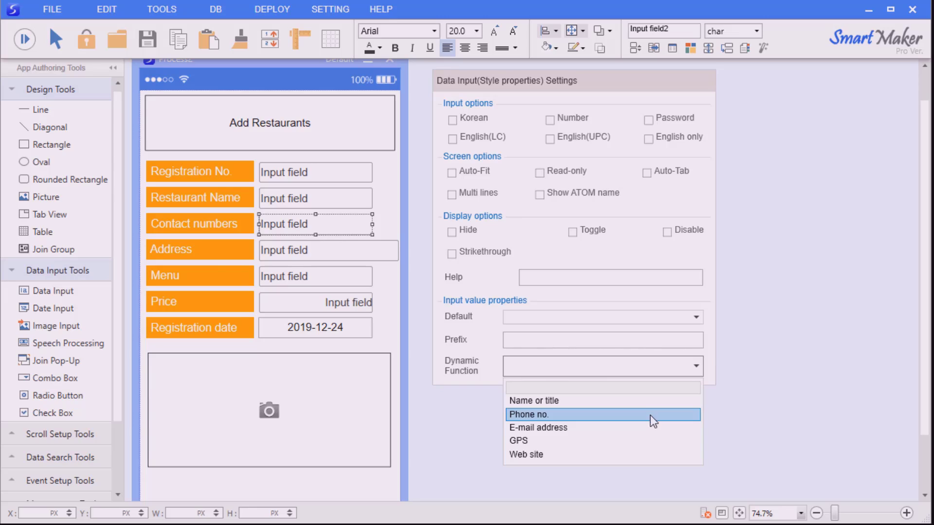
pyautogui.click(650, 414)
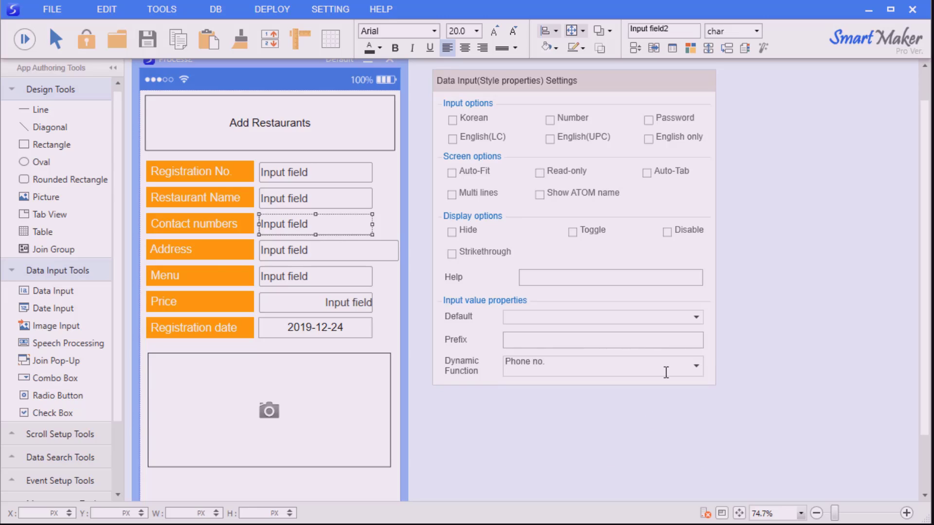
pyautogui.click(773, 343)
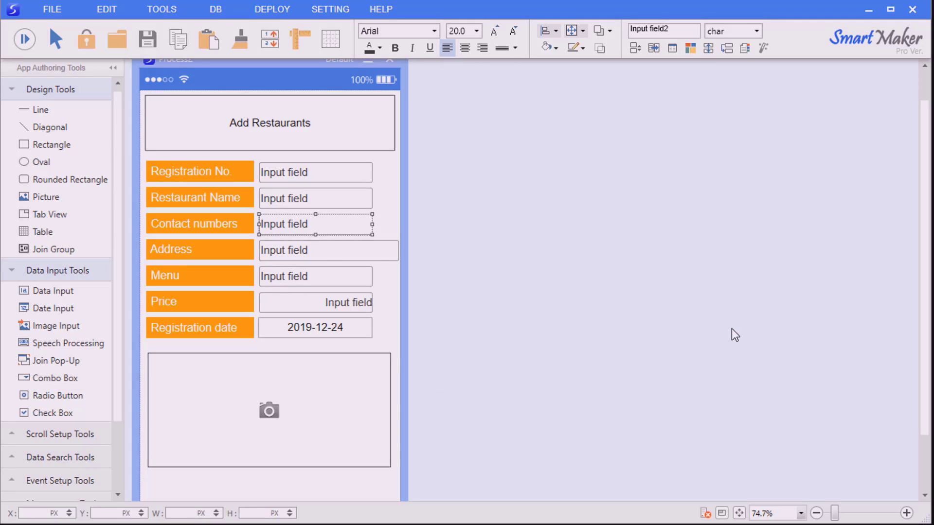
# Set the Address input's Dynamic Function style property to GPS
pyautogui.rightClick(305, 256)
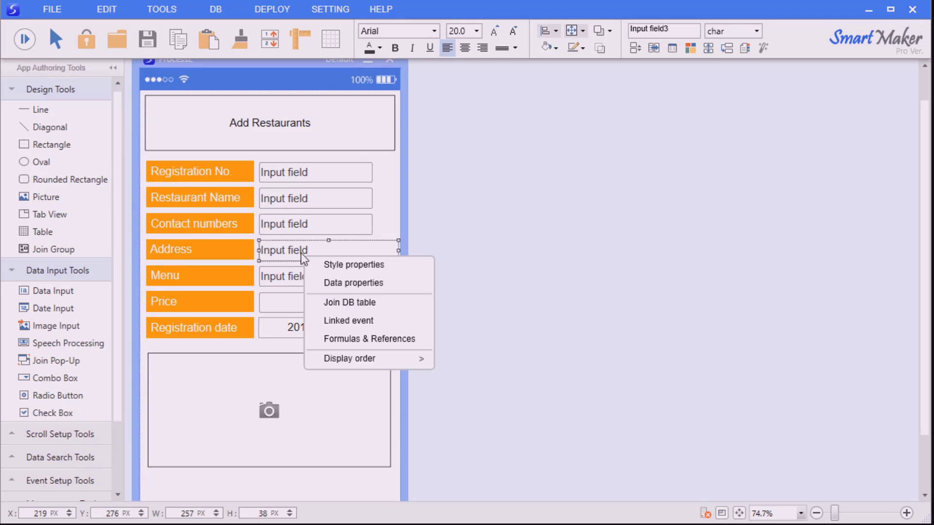
pyautogui.click(336, 265)
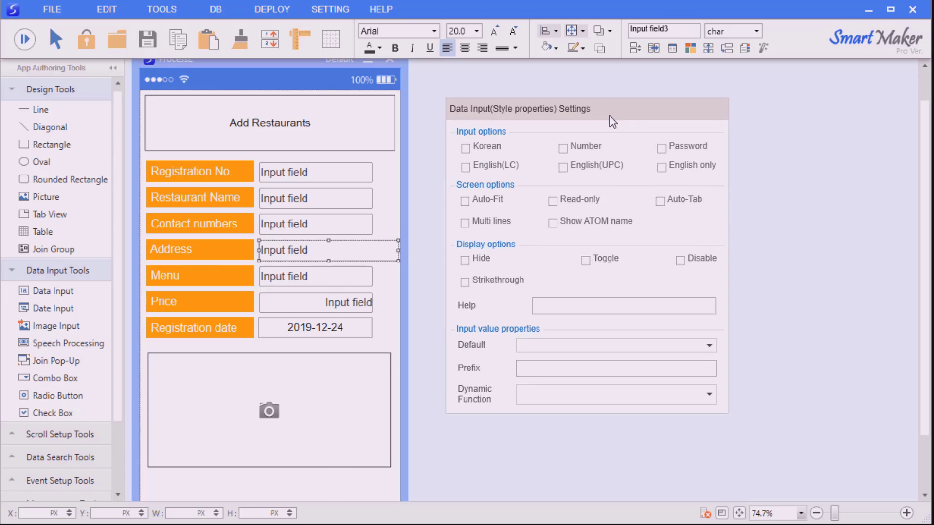
pyautogui.click(709, 395)
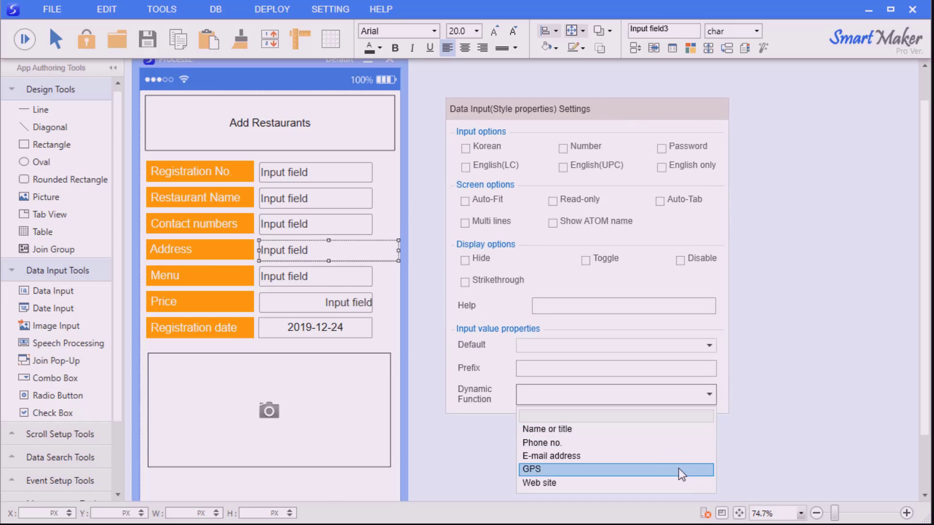
pyautogui.click(676, 469)
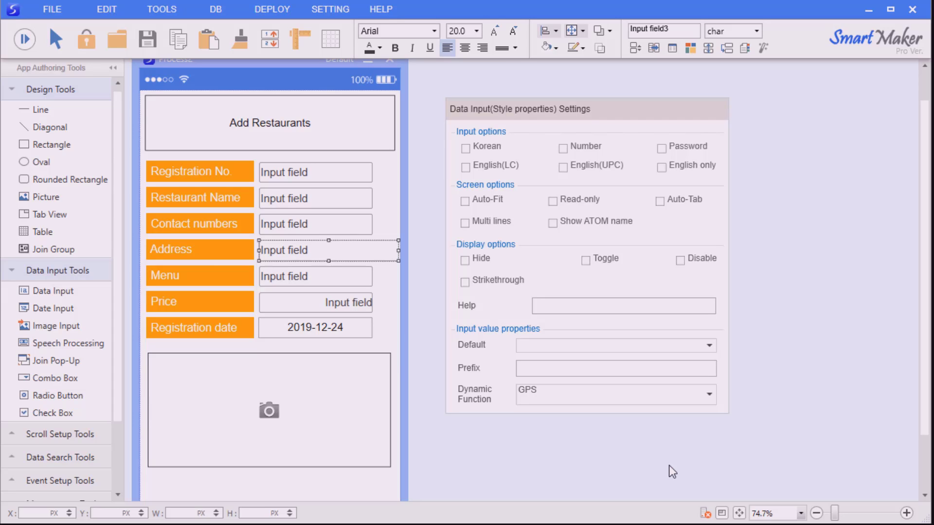
pyautogui.click(673, 471)
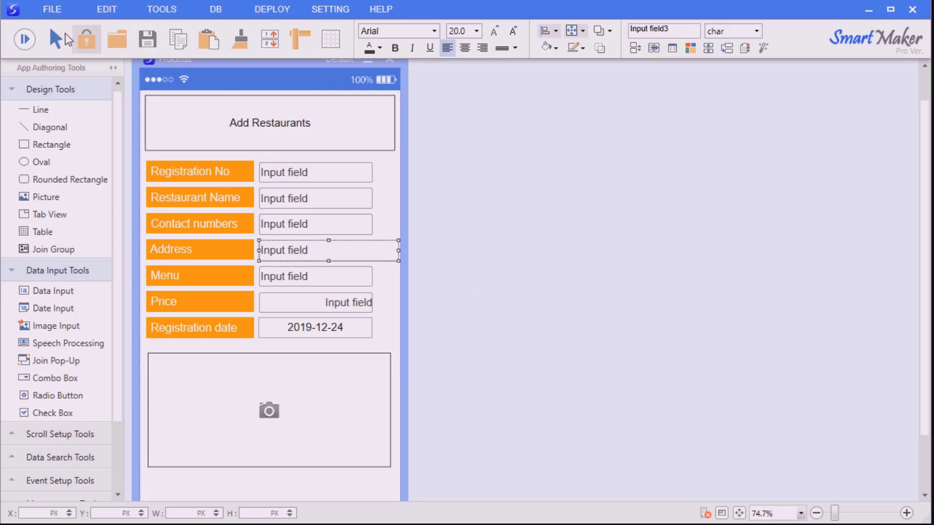
pyautogui.click(24, 38)
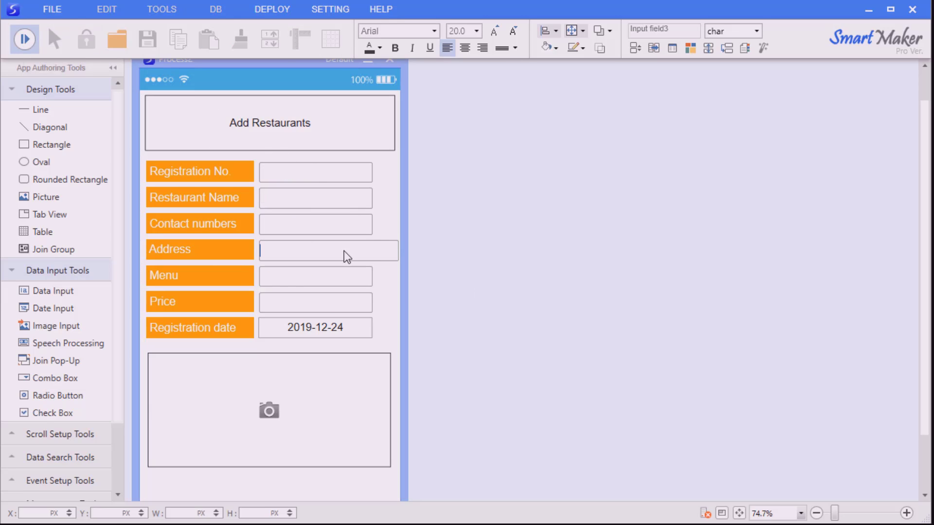
pyautogui.write('20 W 34')
pyautogui.write('th St, New Y')
pyautogui.press('BackSpace')
pyautogui.press('BackSpace')
pyautogui.press('BackSpace')
pyautogui.press('BackSpace')
pyautogui.press('BackSpace')
pyautogui.write('New York, NY 10001,')
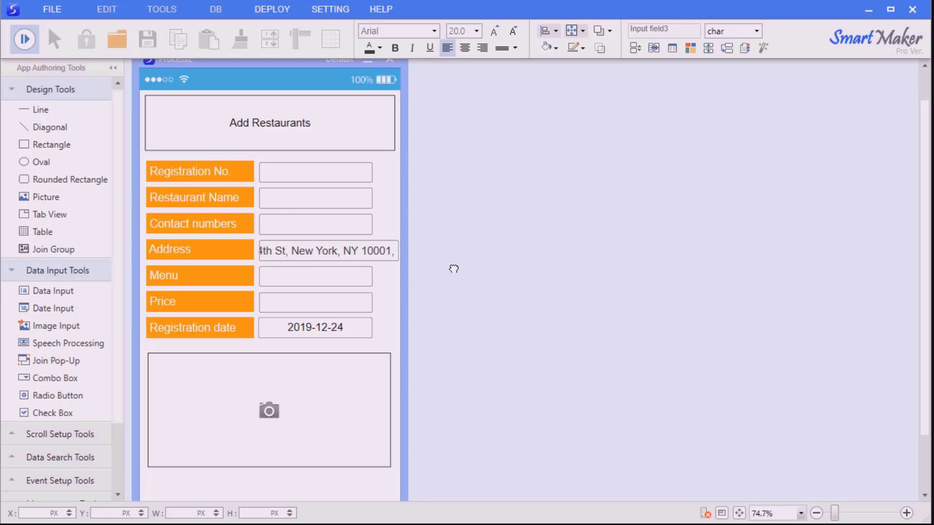
pyautogui.write(' United States')
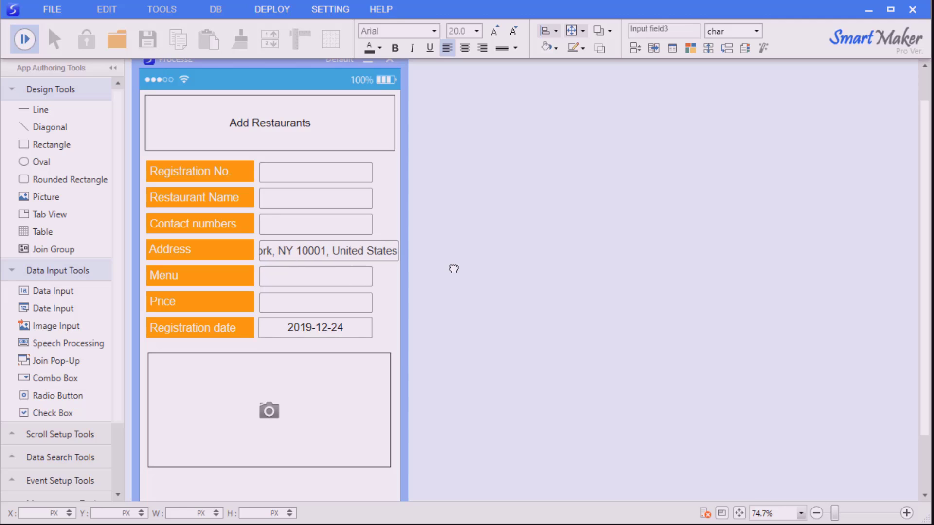
pyautogui.moveTo(393, 253); pyautogui.dragTo(206, 262)
pyautogui.doubleClick(283, 251)
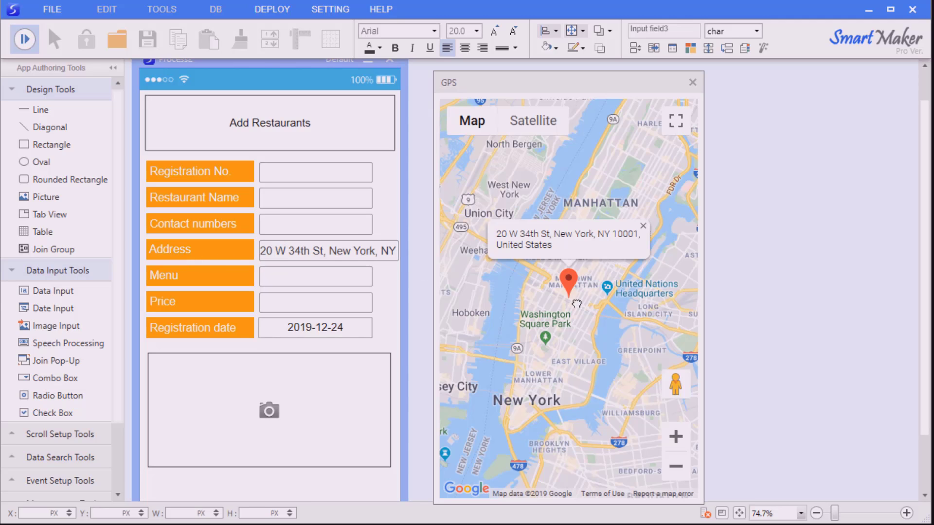
pyautogui.scroll(3, 580, 294)
pyautogui.moveTo(533, 324); pyautogui.dragTo(631, 333)
pyautogui.scroll(1, 603, 331)
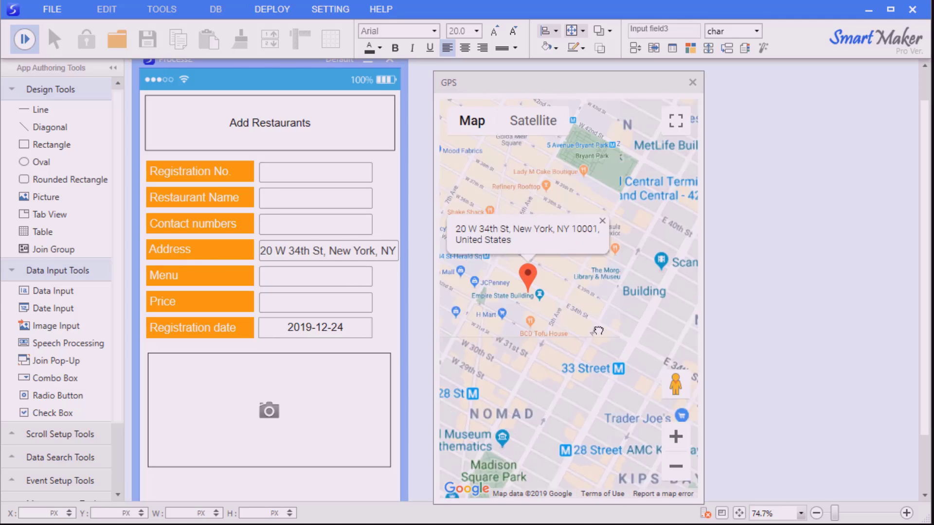
pyautogui.scroll(1, 552, 336)
pyautogui.moveTo(552, 335)
pyautogui.mouseDown()
pyautogui.moveTo(636, 393)
pyautogui.moveTo(598, 323)
pyautogui.mouseUp()
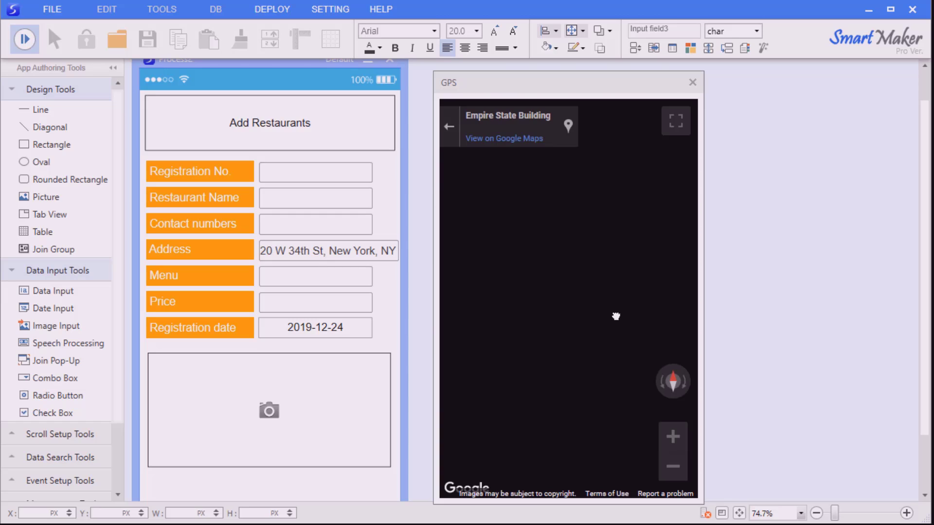
pyautogui.moveTo(580, 287); pyautogui.dragTo(594, 142)
pyautogui.click(690, 81)
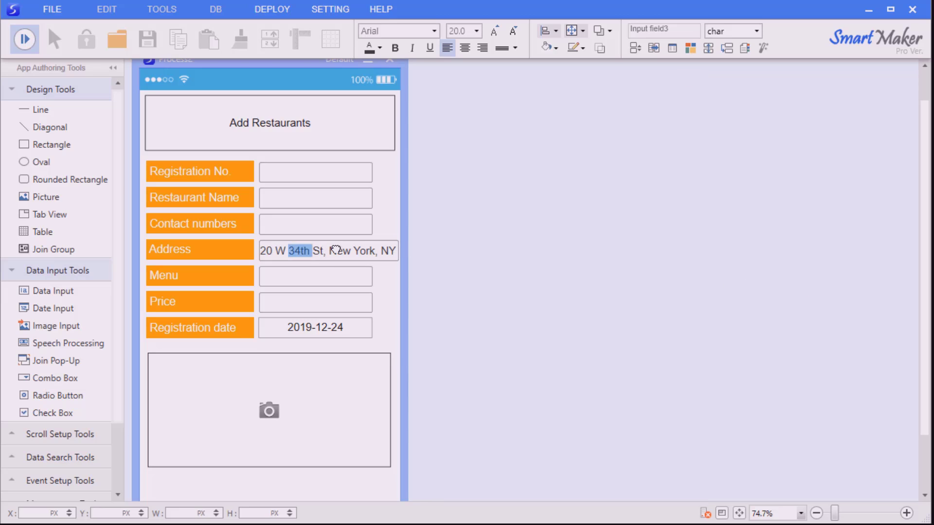
pyautogui.click(330, 227)
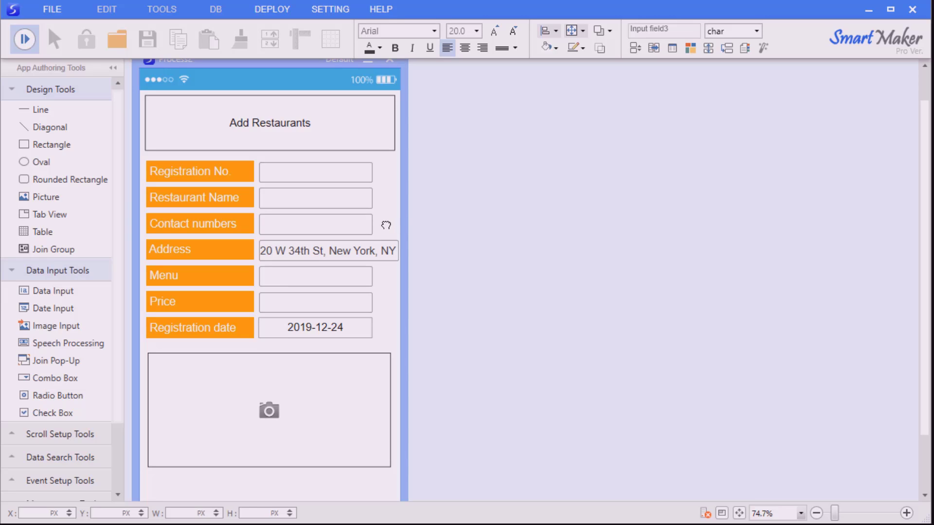
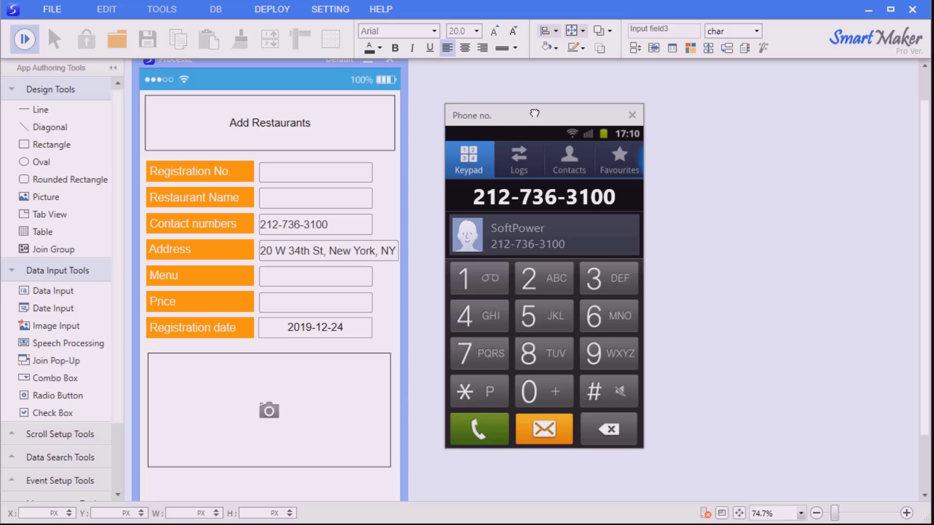
pyautogui.click(632, 115)
# Back in design mode, place an Event Button under the image box and duplicate it into four
pyautogui.click(22, 34)
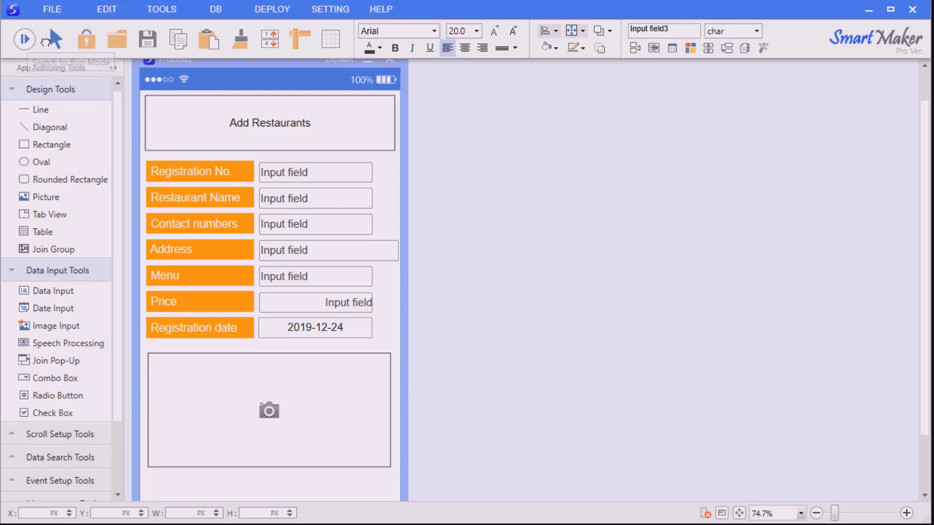
pyautogui.scroll(-2, 494, 275)
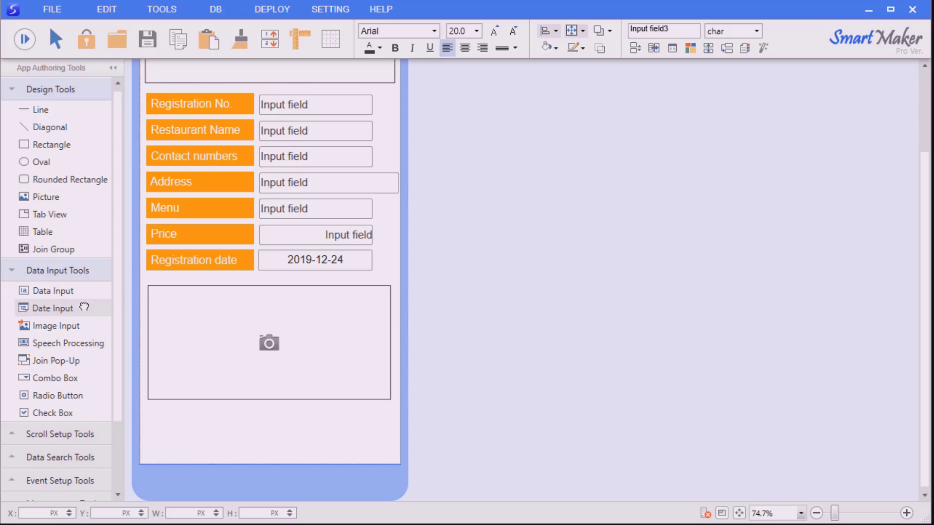
pyautogui.click(49, 479)
pyautogui.scroll(-2, 48, 437)
pyautogui.moveTo(37, 358); pyautogui.dragTo(173, 432)
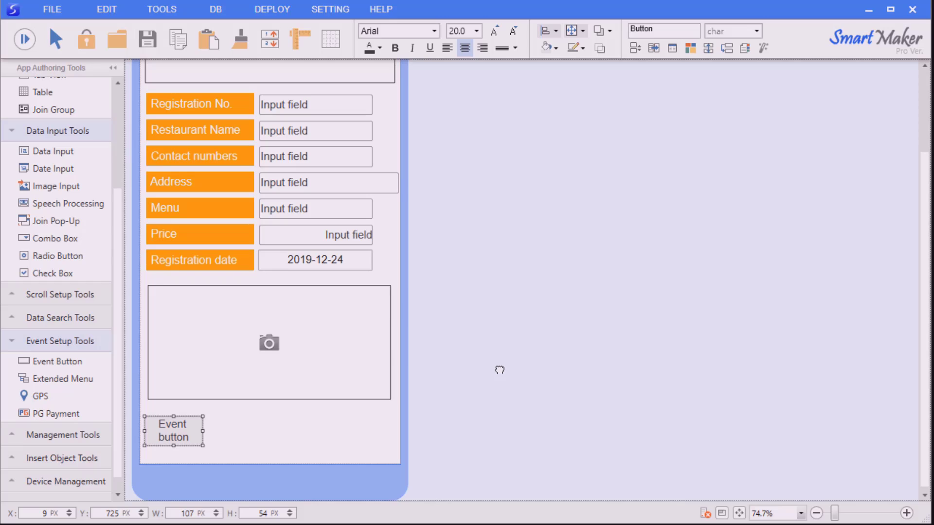
pyautogui.hotkey('ctrl', 'd')
pyautogui.hotkey('ctrl', 'd')
pyautogui.hotkey('ctrl', 'd')
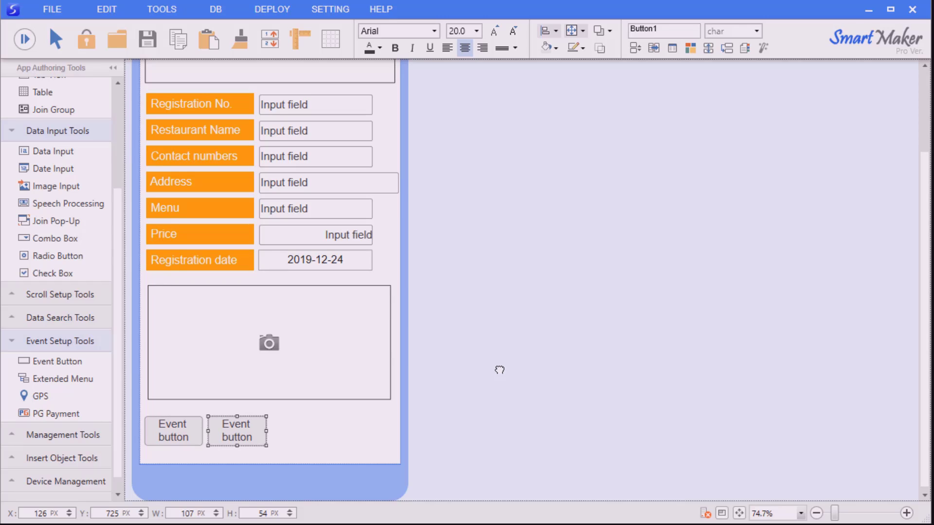
pyautogui.click(348, 411)
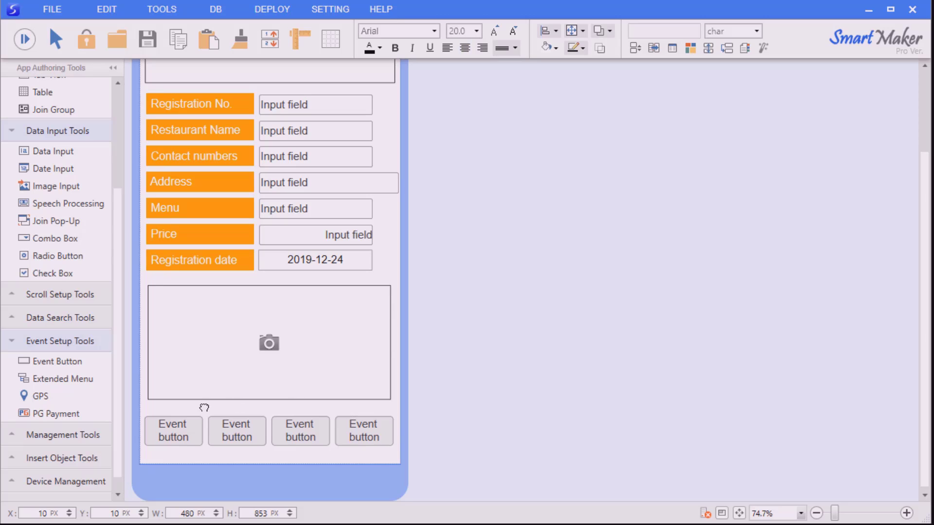
# Set the first event button to Back and the second to Save
pyautogui.rightClick(169, 436)
pyautogui.click(223, 444)
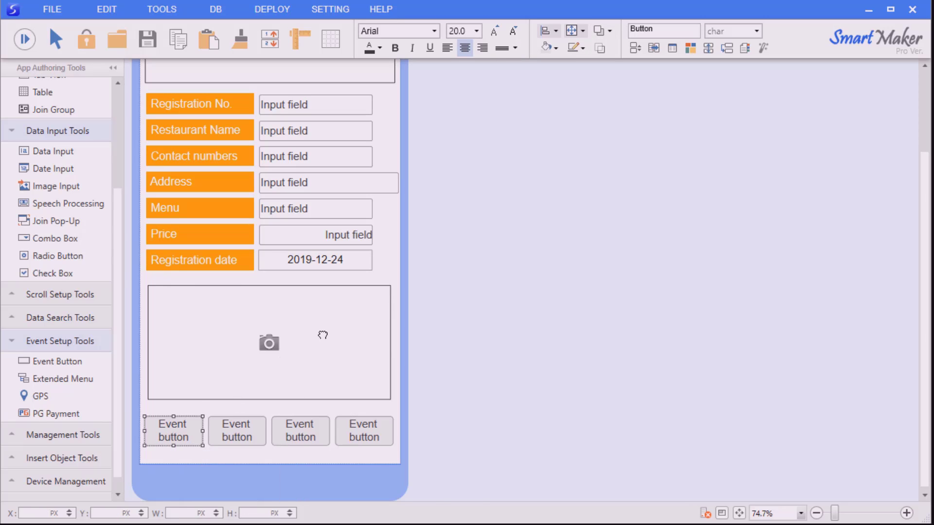
pyautogui.moveTo(359, 257); pyautogui.dragTo(610, 124)
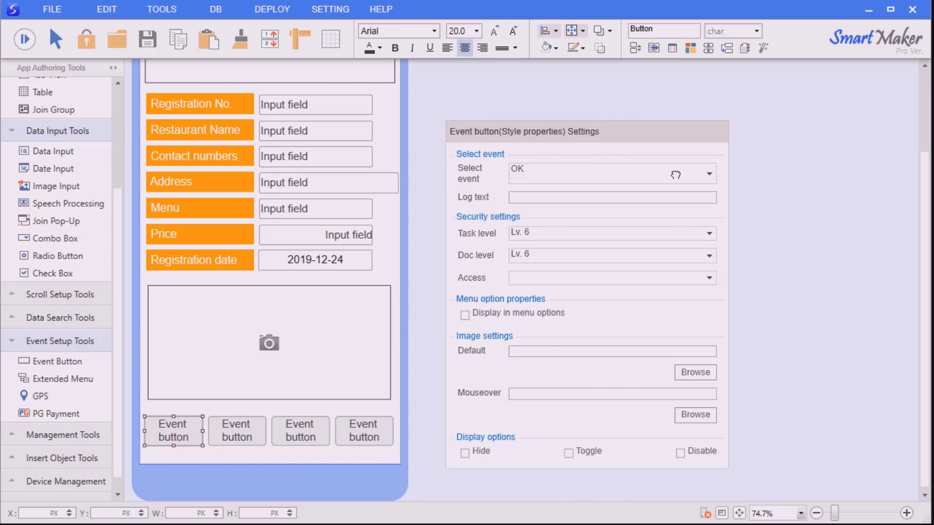
pyautogui.click(706, 173)
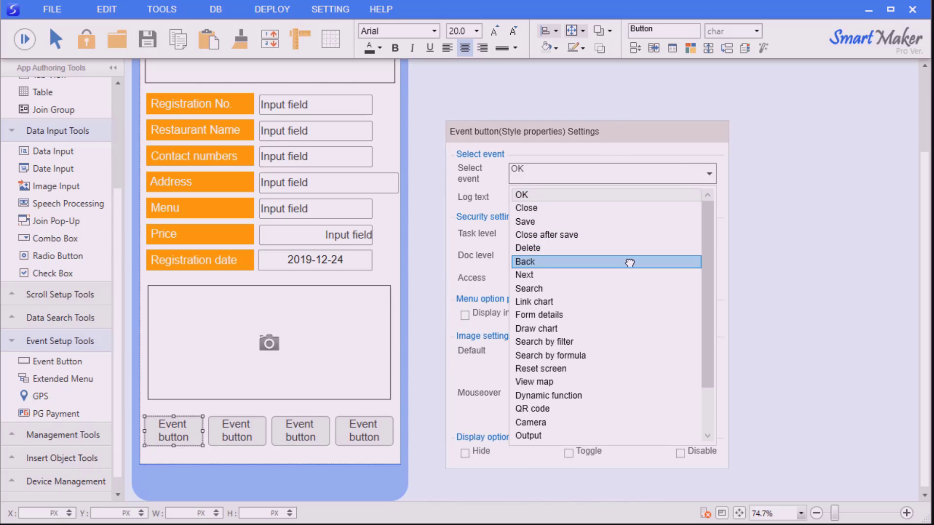
pyautogui.click(627, 262)
pyautogui.click(419, 388)
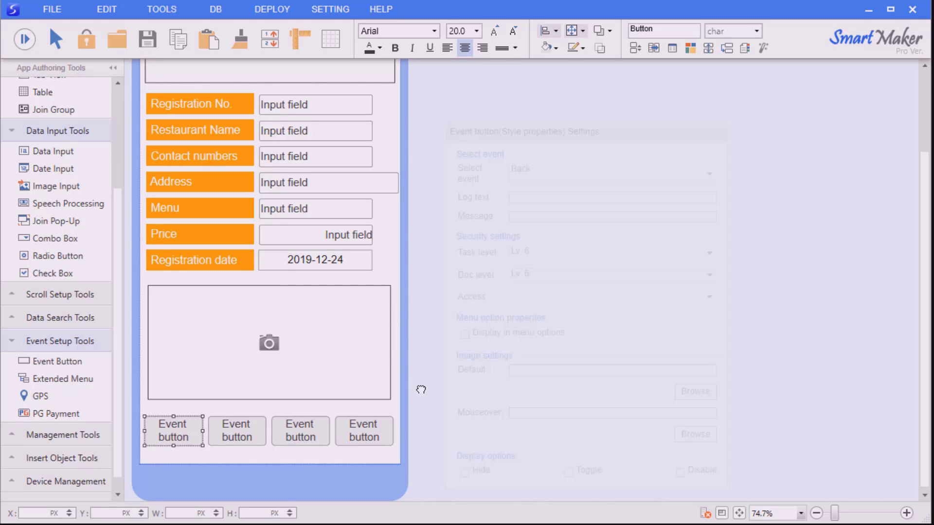
pyautogui.doubleClick(246, 431)
pyautogui.moveTo(403, 263); pyautogui.dragTo(559, 134)
pyautogui.click(690, 174)
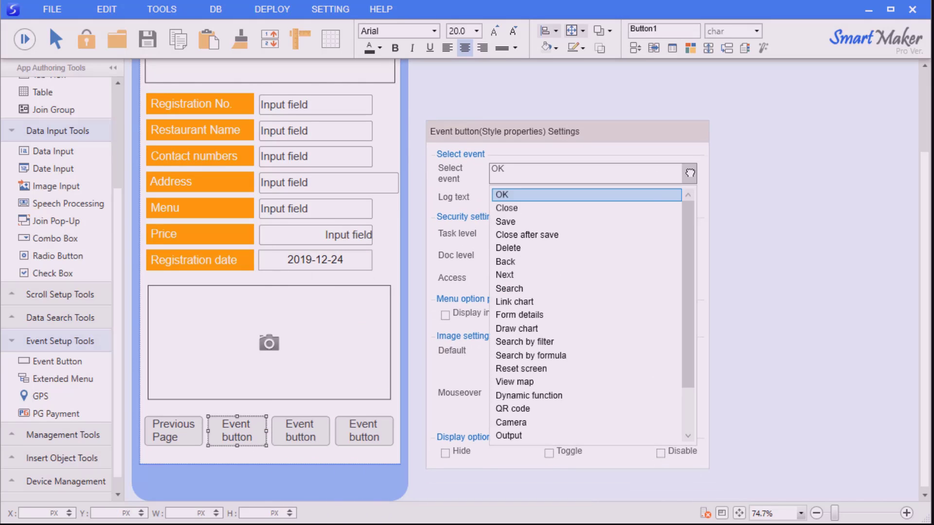
pyautogui.click(614, 221)
# Set the third event button to Delete and the last to Next
pyautogui.rightClick(305, 431)
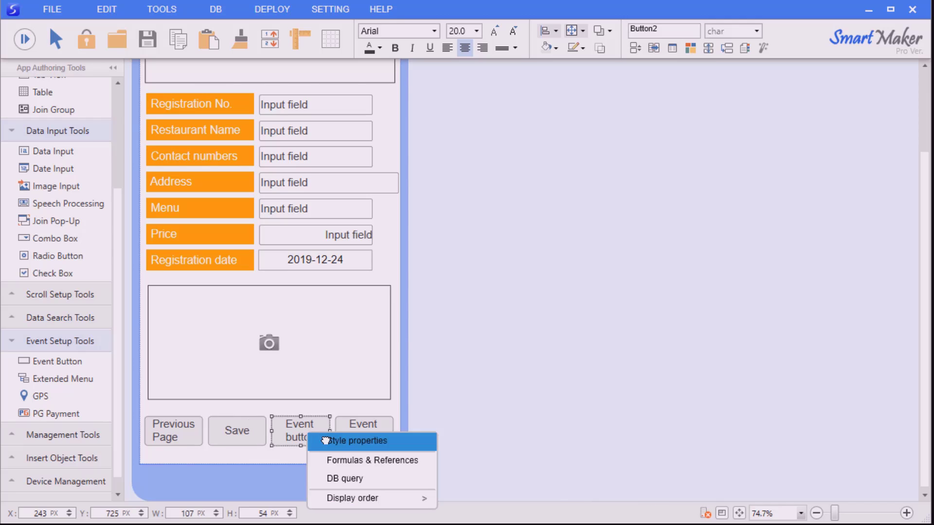
pyautogui.click(340, 439)
pyautogui.moveTo(554, 262); pyautogui.dragTo(663, 152)
pyautogui.click(702, 165)
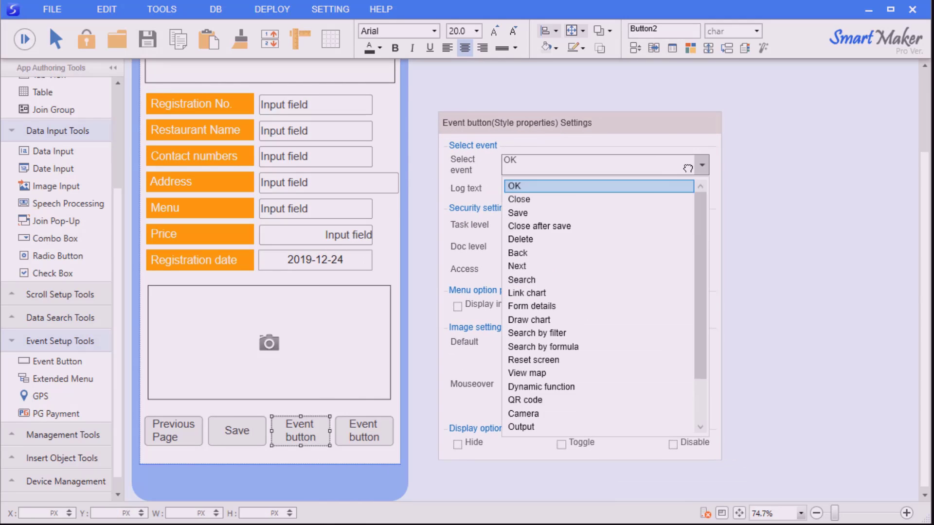
pyautogui.click(586, 241)
pyautogui.click(413, 338)
pyautogui.rightClick(364, 431)
pyautogui.click(397, 448)
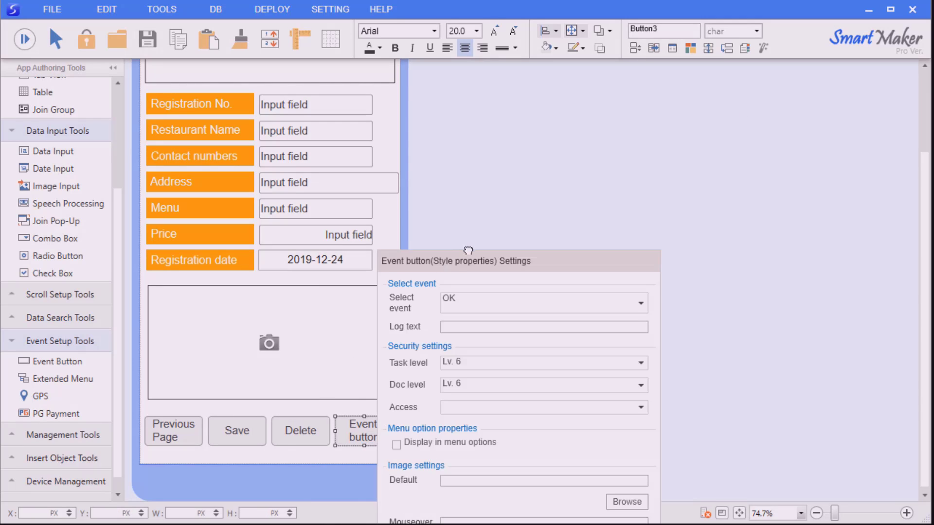
pyautogui.moveTo(469, 258); pyautogui.dragTo(539, 110)
pyautogui.click(699, 151)
pyautogui.click(592, 255)
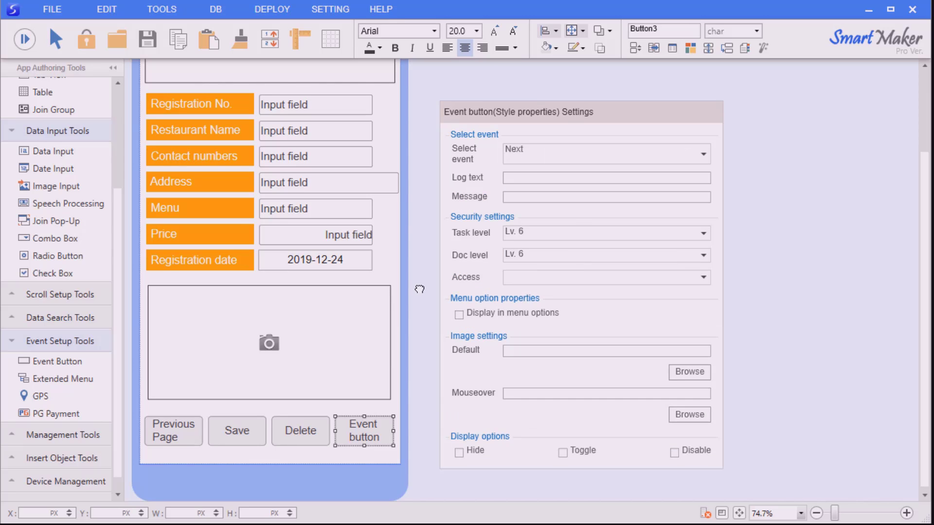
pyautogui.click(418, 288)
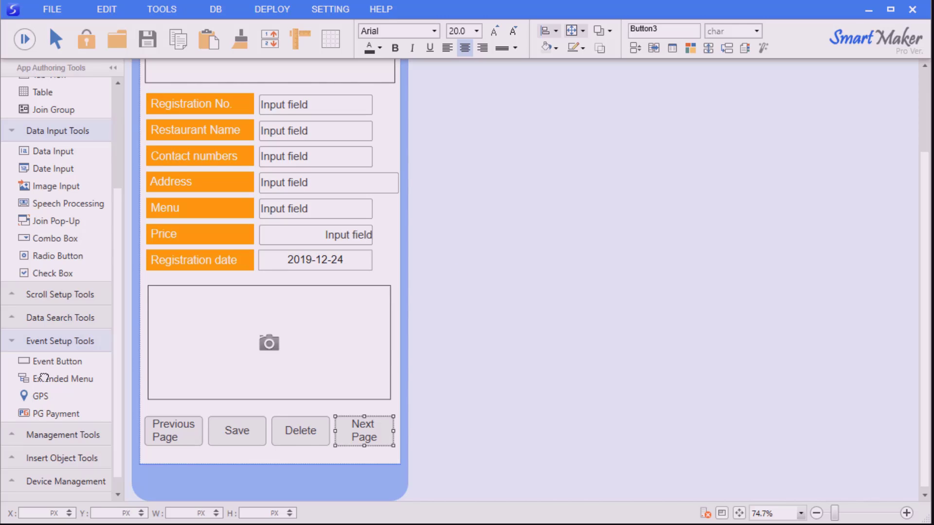
pyautogui.click(214, 409)
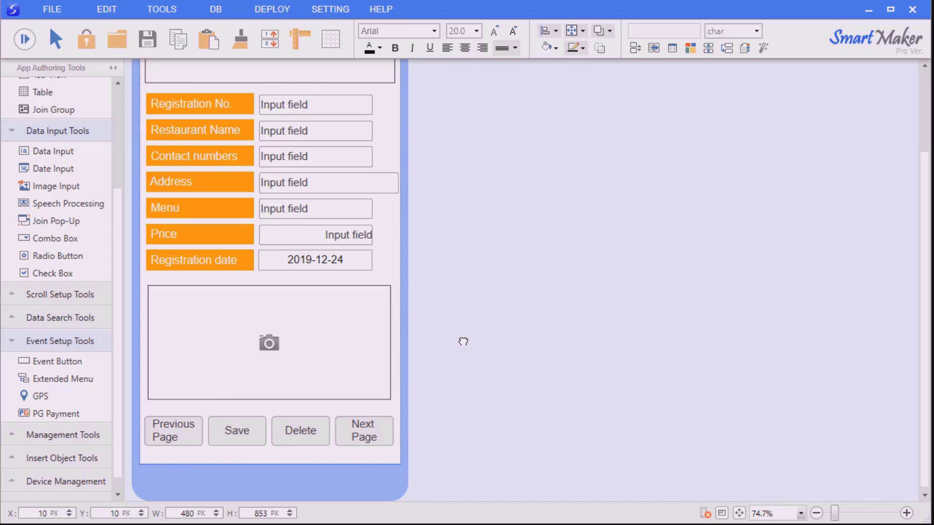
# Save the model via FILE > Save Model, renaming Process2 to 'Add Restaurants'
pyautogui.scroll(3, 463, 341)
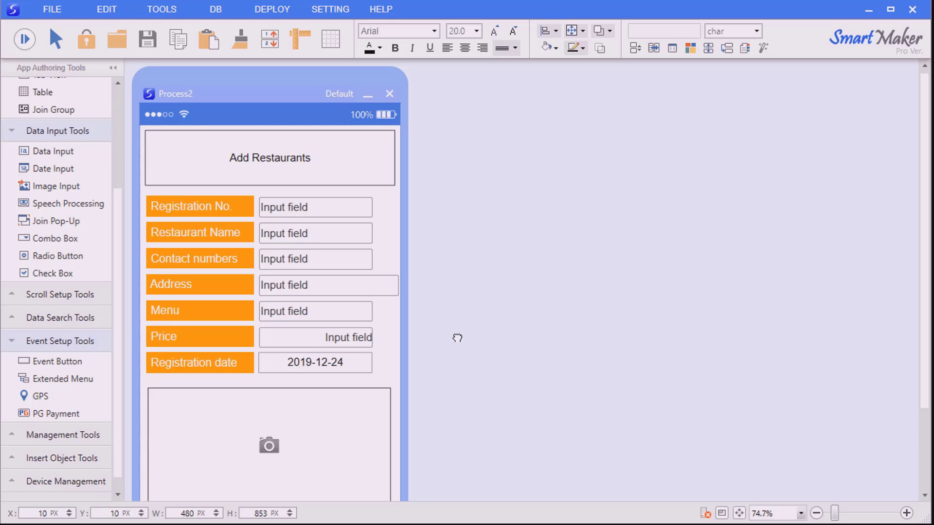
pyautogui.click(457, 337)
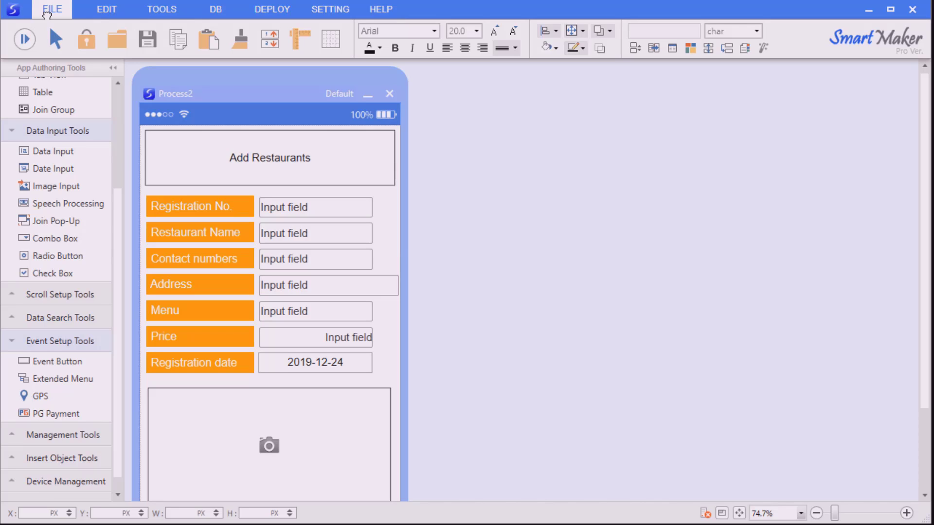
pyautogui.click(49, 9)
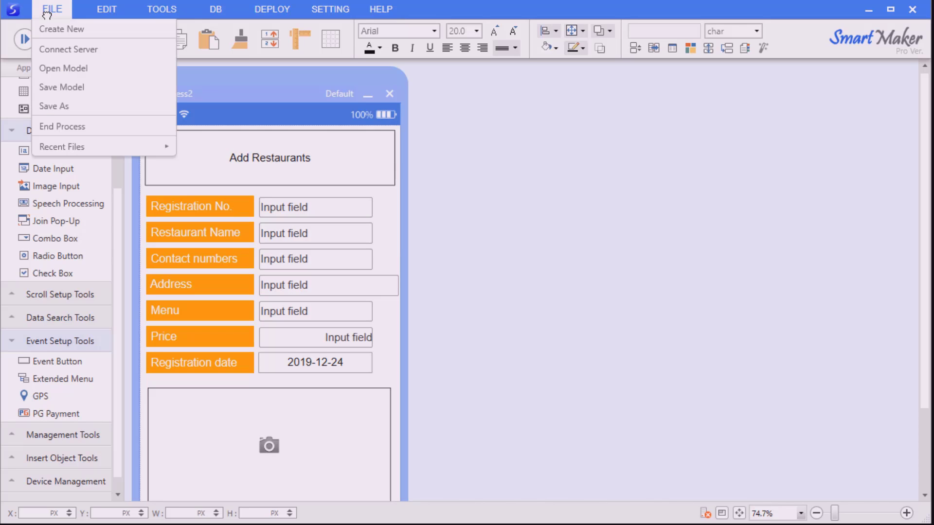
pyautogui.click(75, 88)
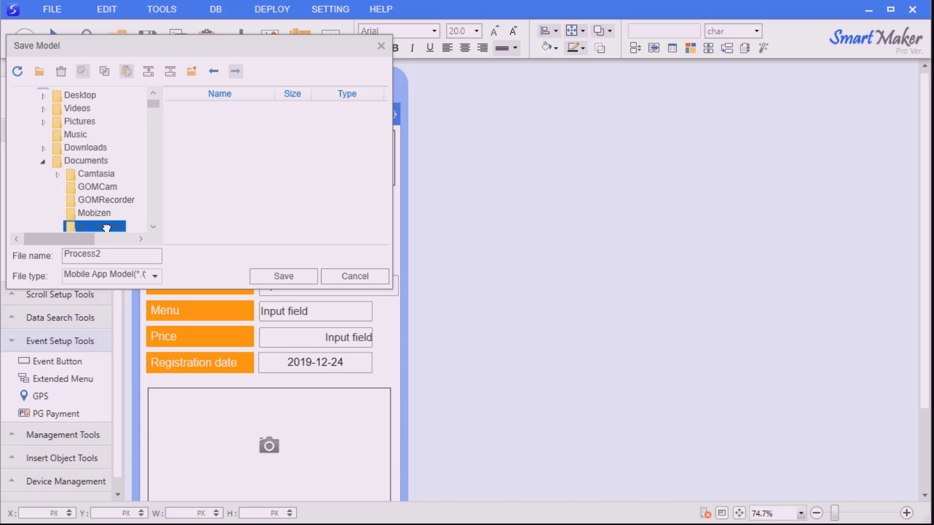
pyautogui.moveTo(203, 51); pyautogui.dragTo(539, 149)
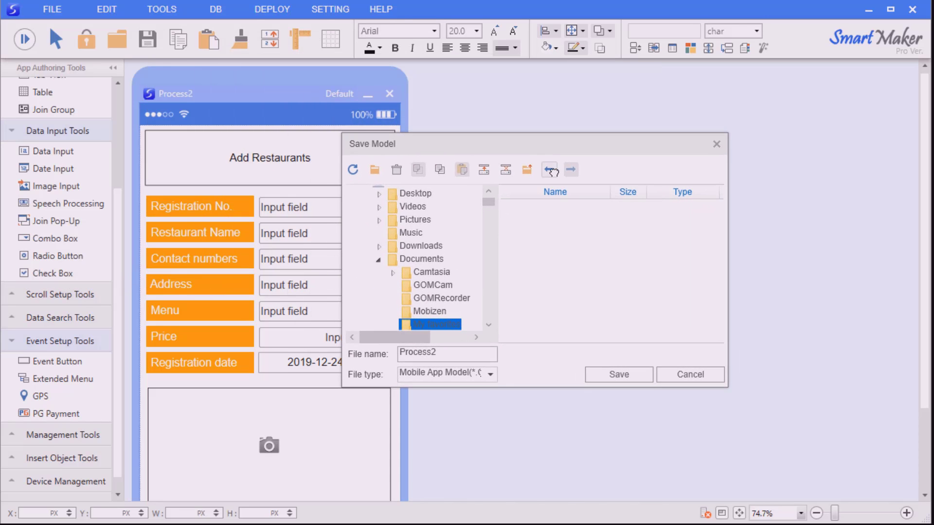
pyautogui.doubleClick(456, 350)
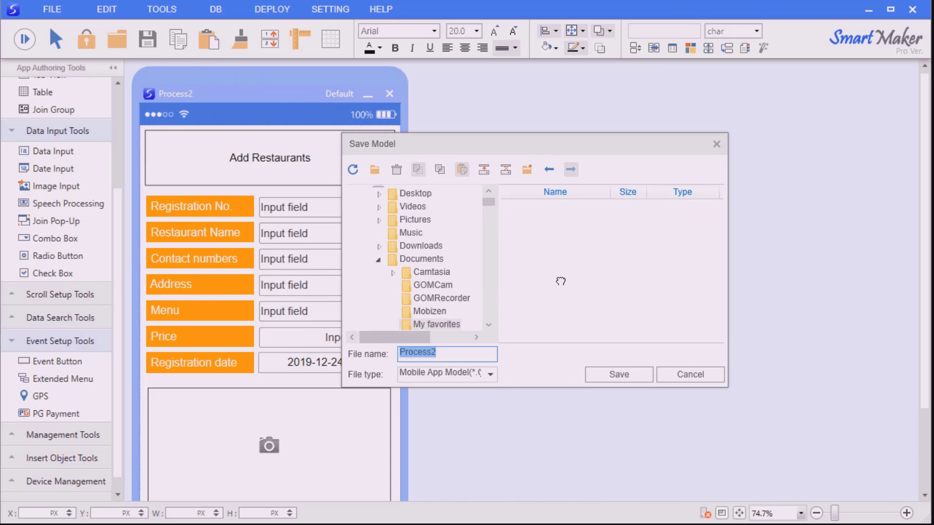
pyautogui.write('Add Restaurants')
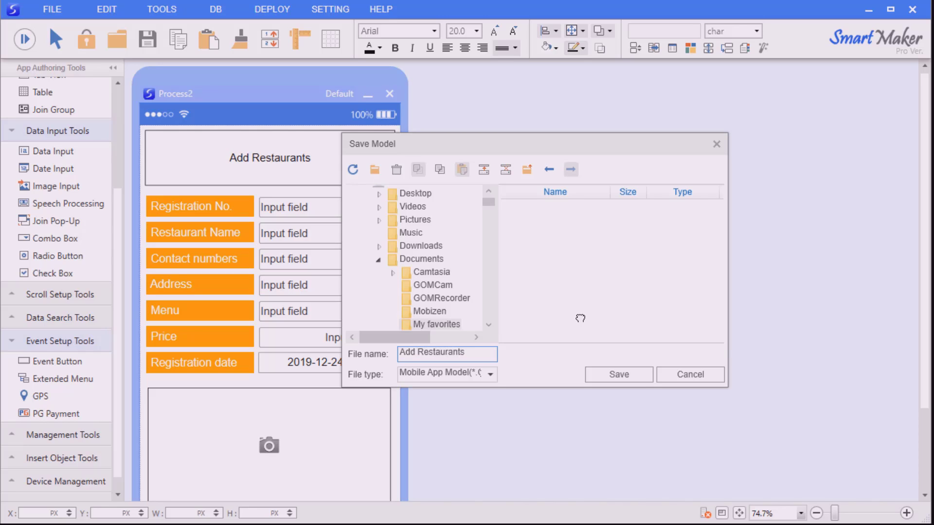
pyautogui.click(618, 374)
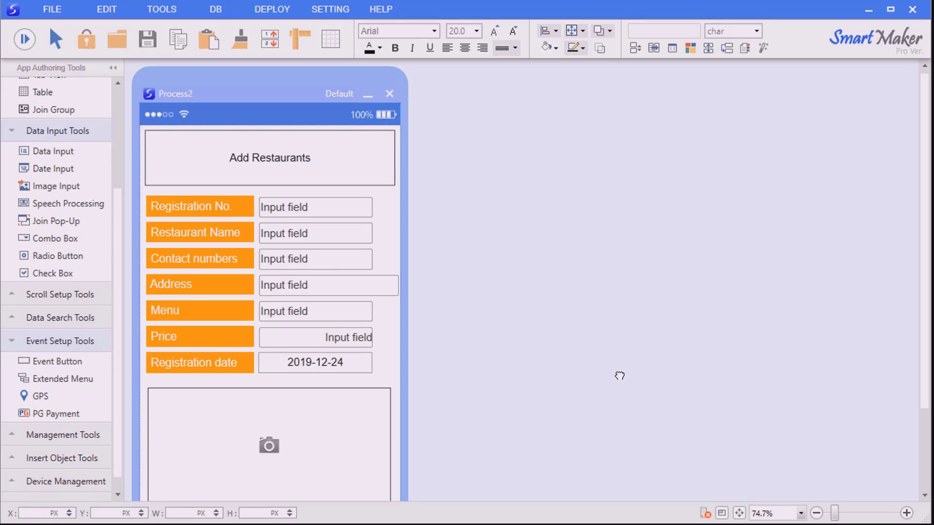